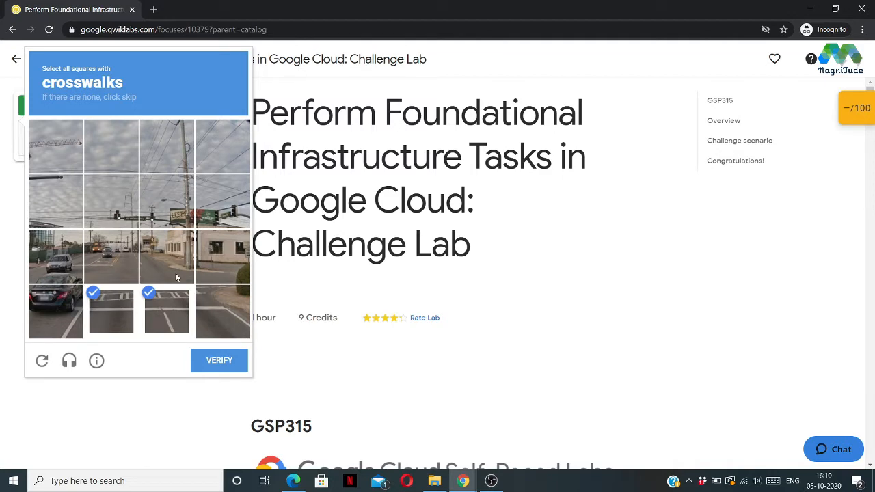
Step: Submit the crosswalk image verification and launch the lab with 9 credits
left_click(206, 367)
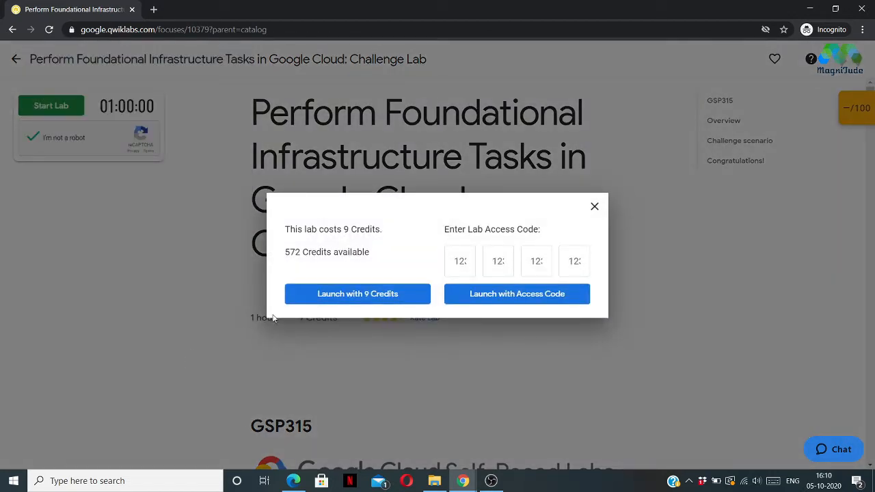
left_click(357, 288)
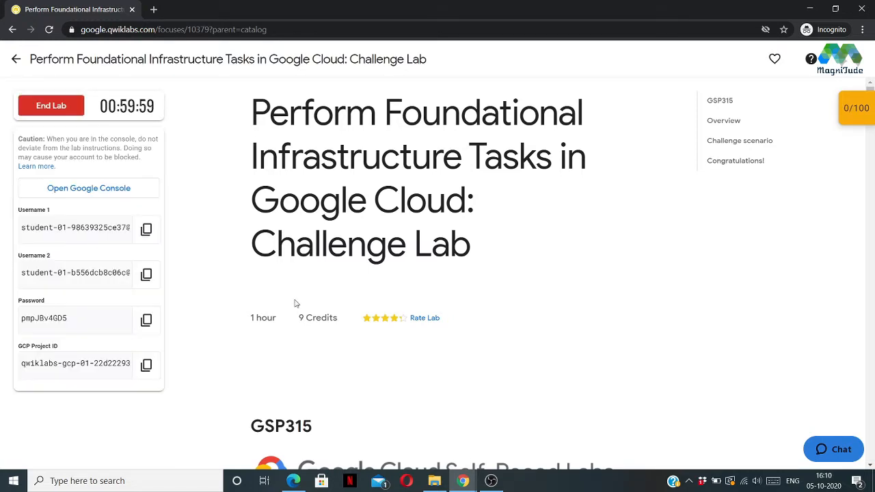
Step: Copy the first lab username, open the Google Cloud console and submit that username as the sign-in email
left_click(147, 230)
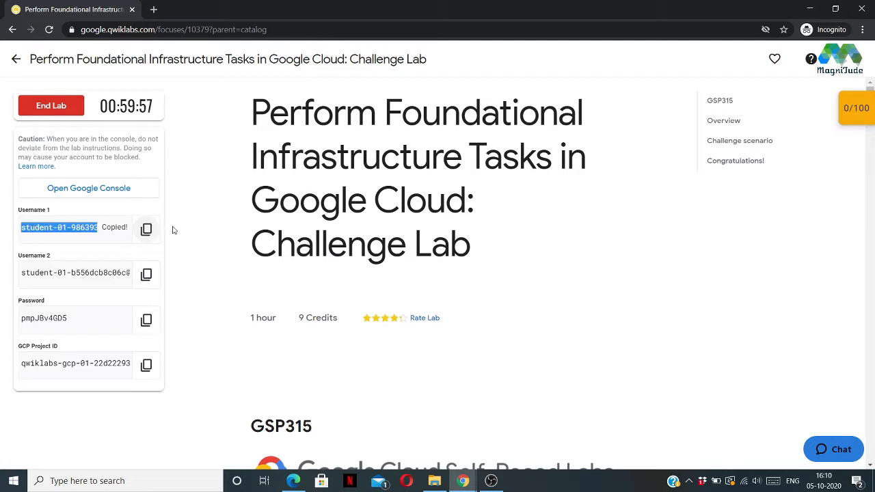
left_click(119, 196)
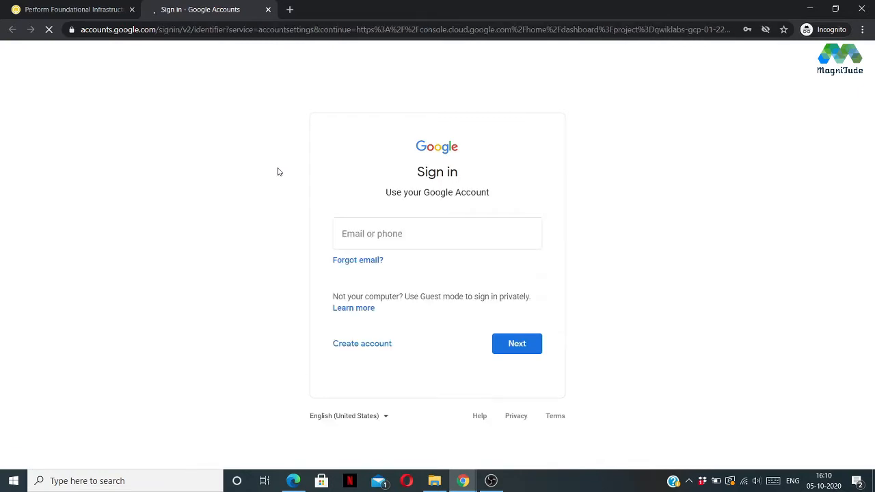
key("ctrl+v")
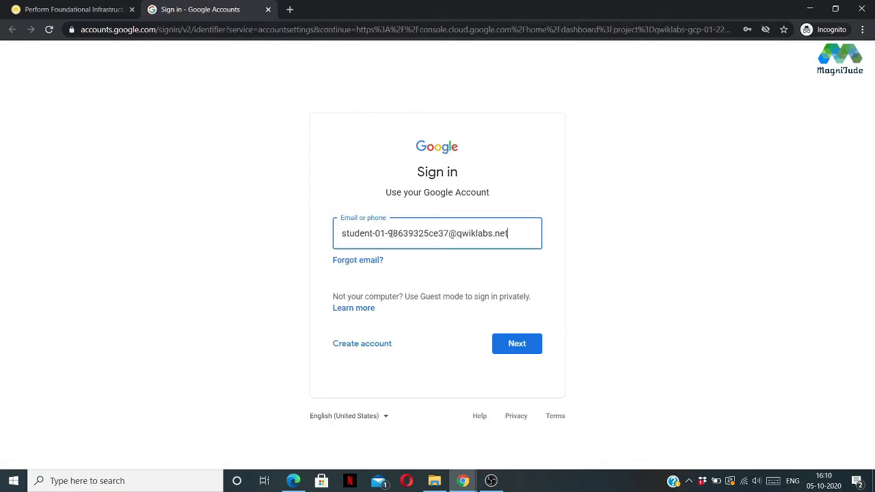
left_click(500, 344)
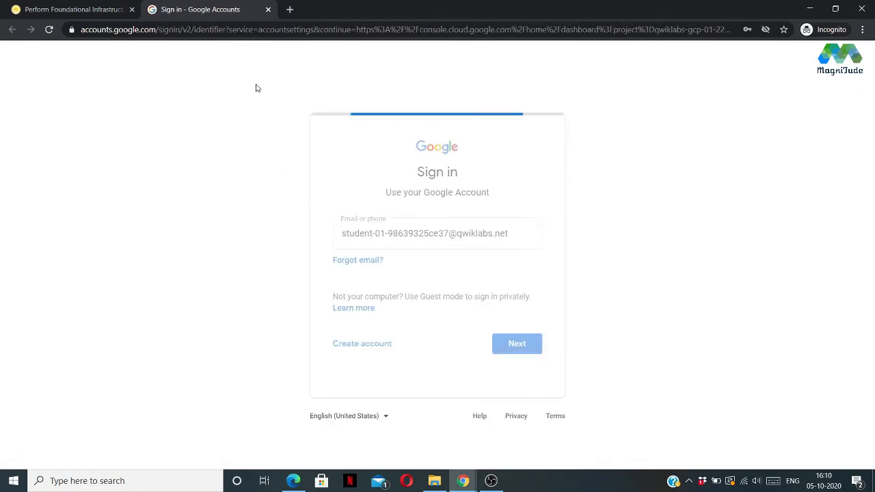
Step: Copy the lab password from the lab page and submit it as the Google account password
left_click(106, 11)
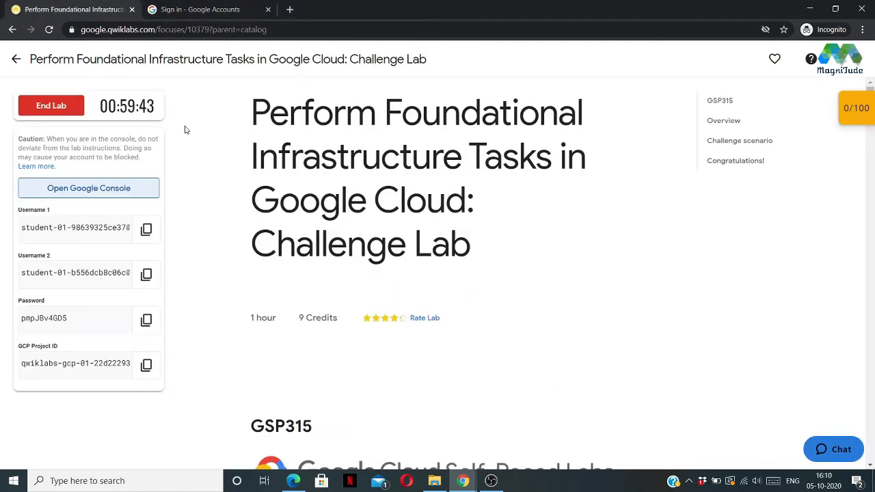
left_click(146, 320)
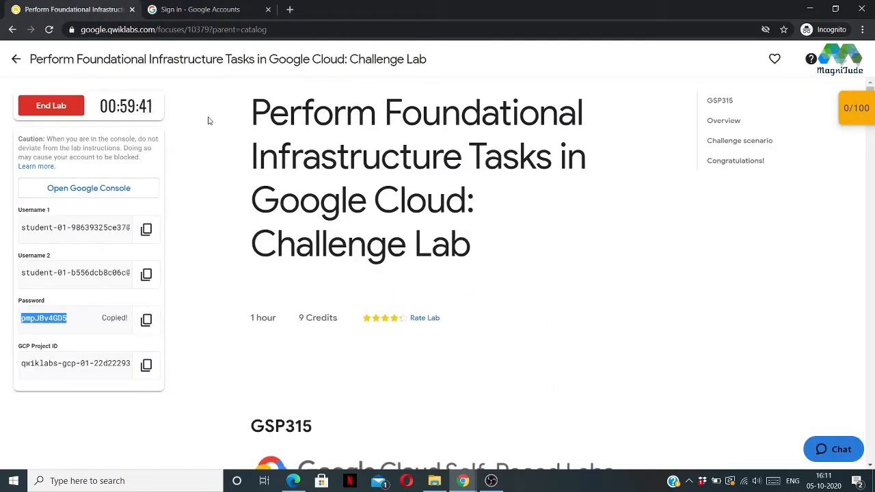
left_click(219, 10)
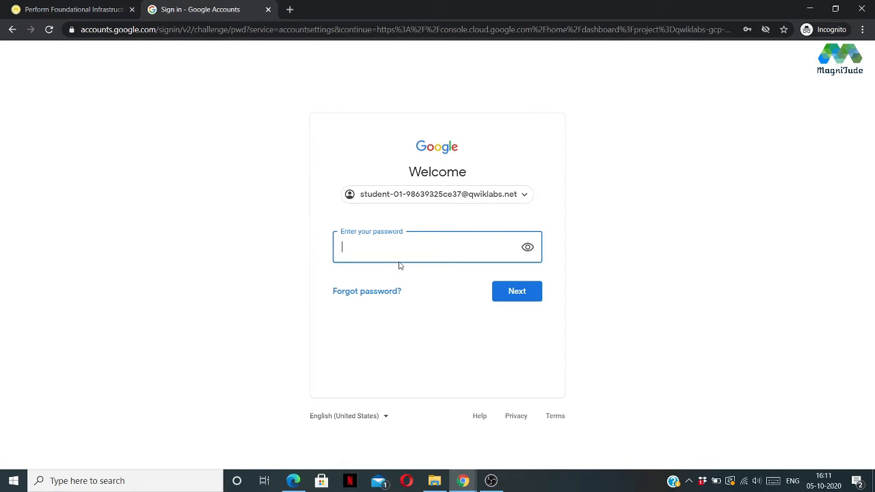
key("ctrl+v")
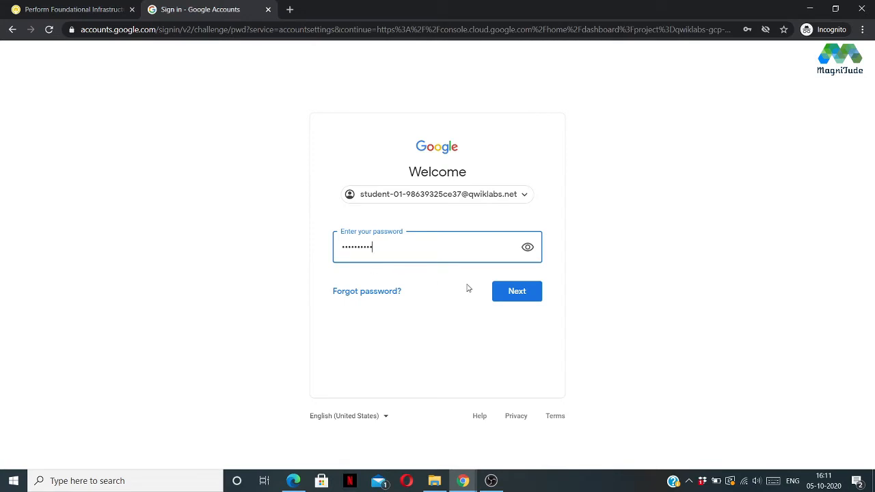
left_click(501, 293)
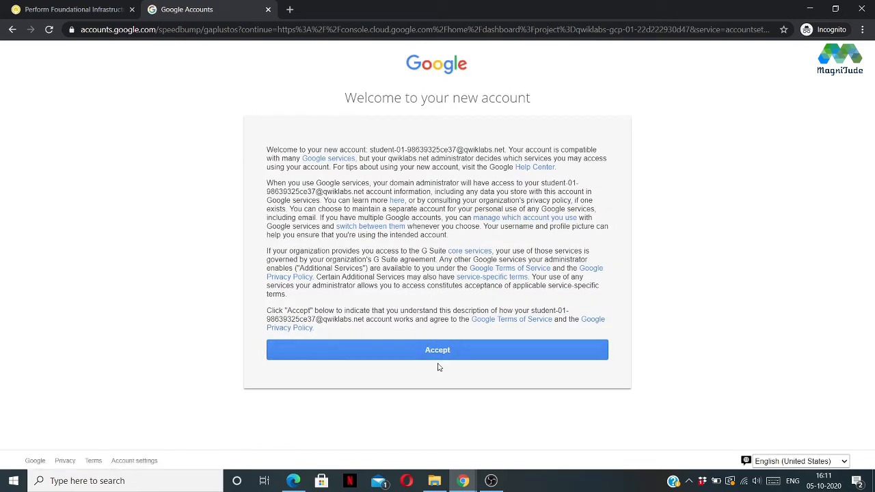
Step: Accept the new account terms, confirm the recovery options and agree to the Google Cloud Platform Terms of Service
left_click(439, 351)
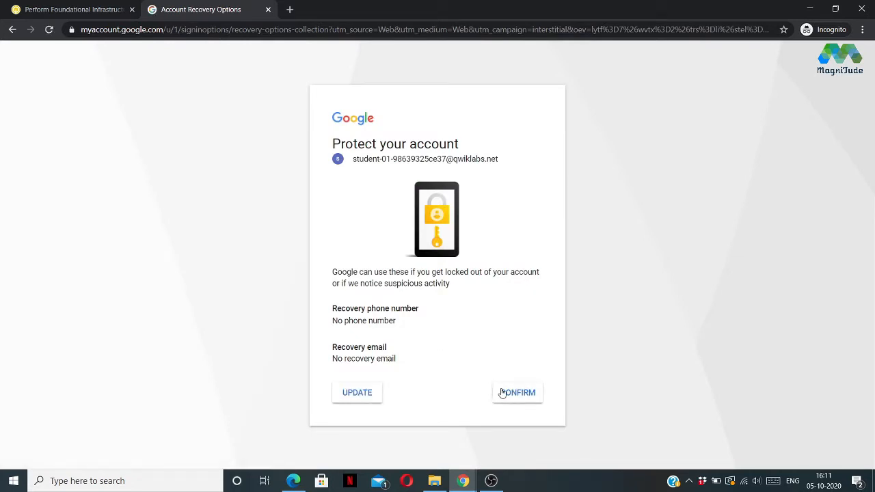
left_click(503, 393)
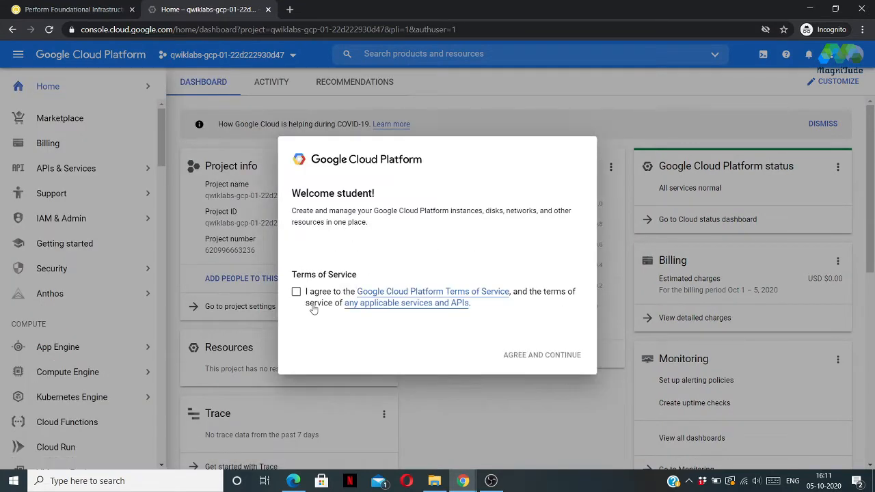
left_click(296, 307)
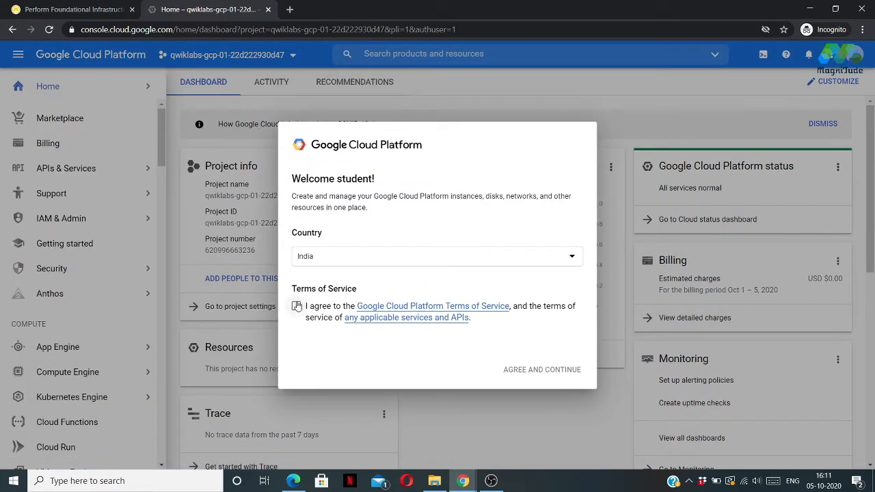
left_click(527, 371)
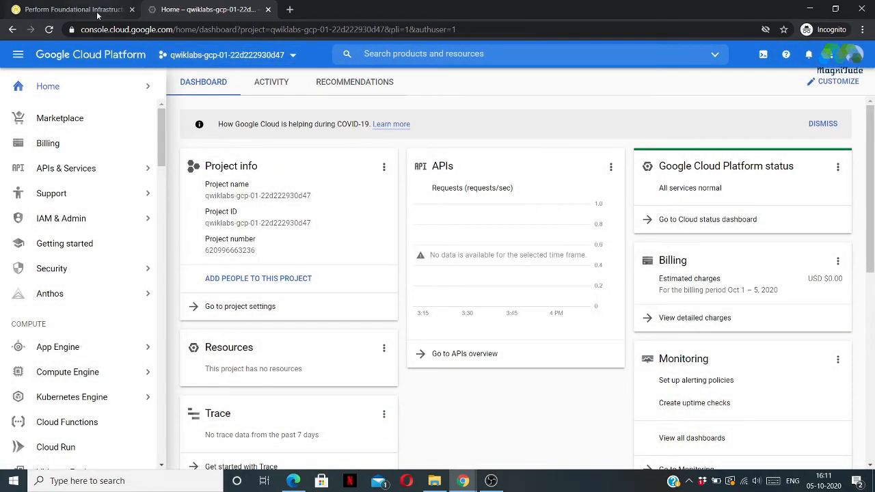
Step: Read through the lab instructions down to the task about creating a bucket
left_click(97, 12)
scroll(355, 183, "down", 8)
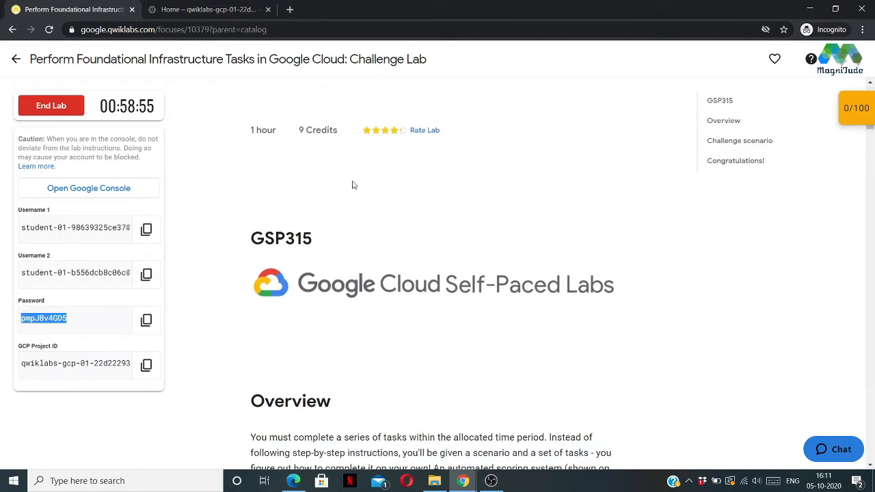
scroll(352, 179, "down", 8)
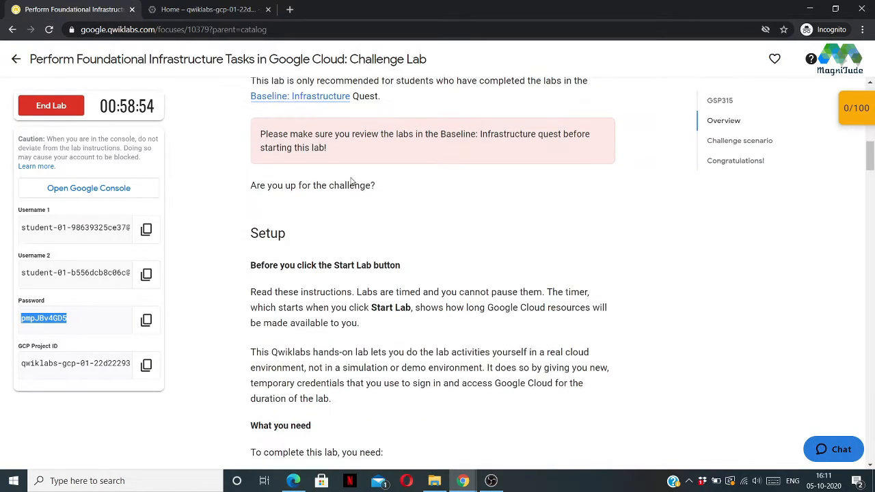
scroll(353, 180, "down", 8)
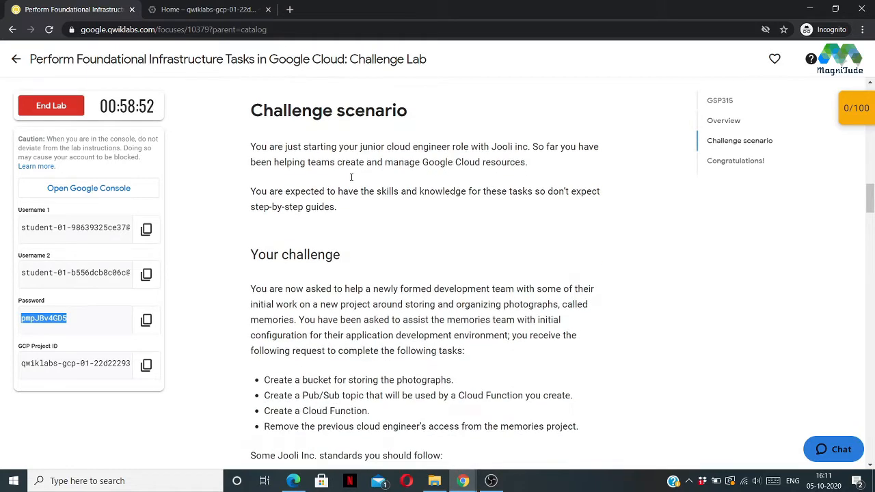
scroll(351, 179, "down", 4)
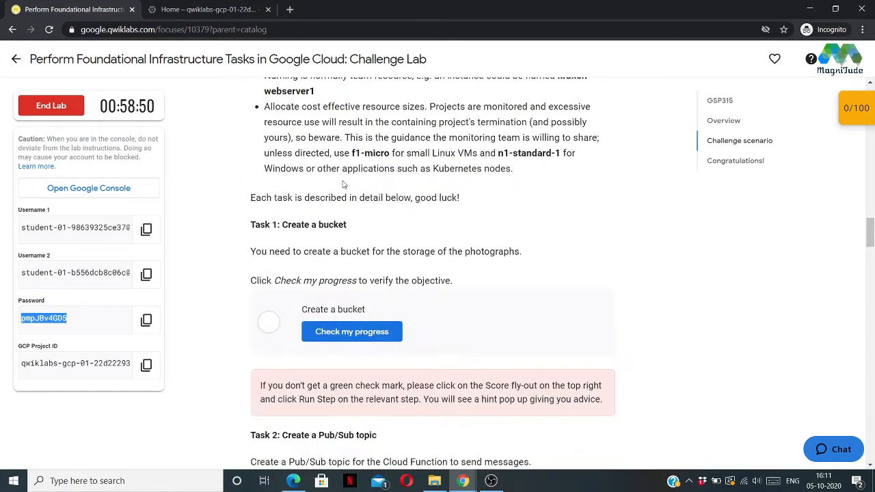
left_click_drag(249, 225, 372, 224)
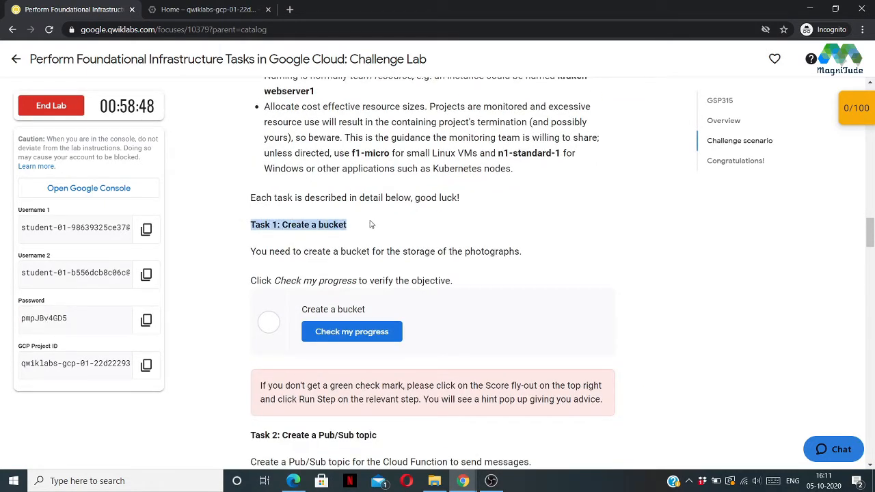
left_click(368, 221)
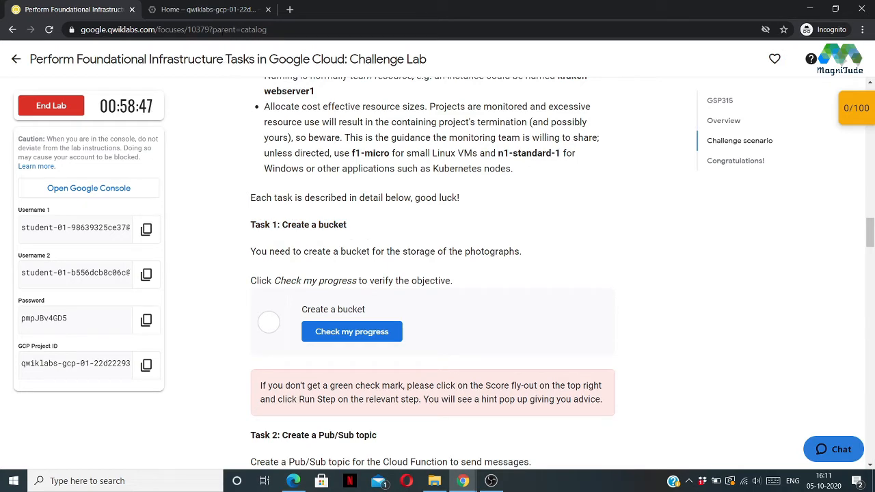
Step: Open the Cloud Storage browser in the console and start creating a bucket
left_click(212, 10)
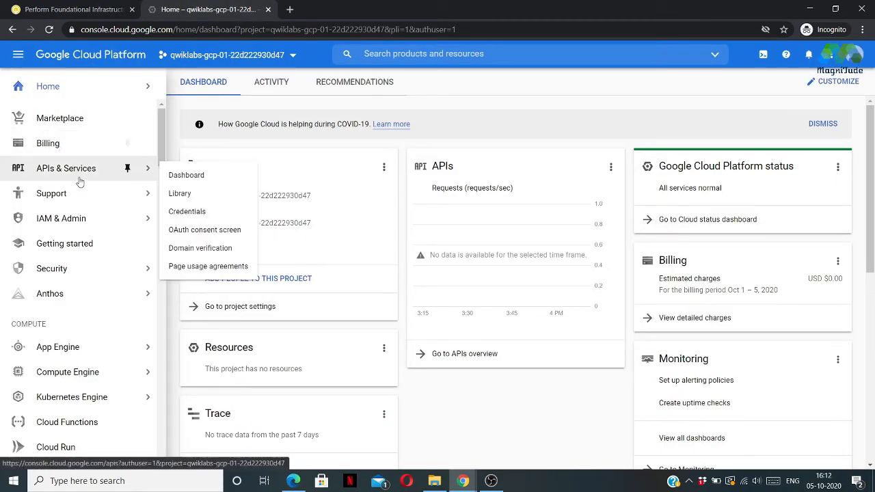
scroll(75, 171, "down", 5)
scroll(80, 181, "down", 2)
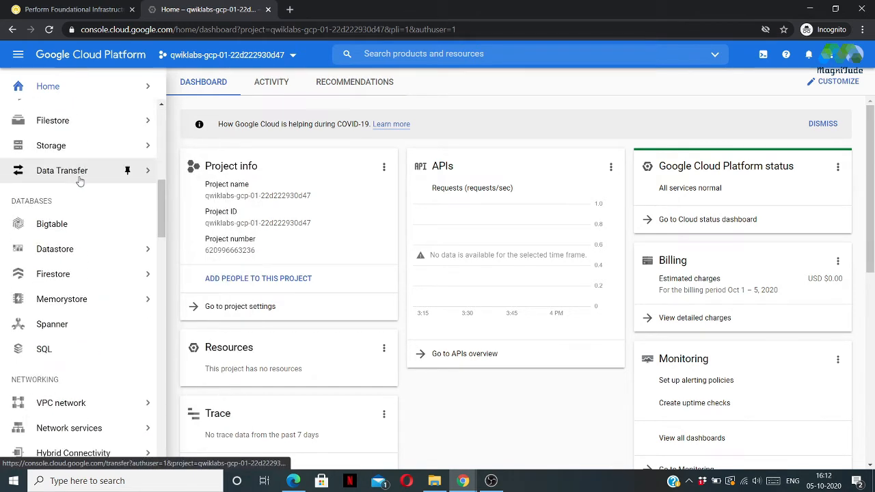
mouse_move(129, 144)
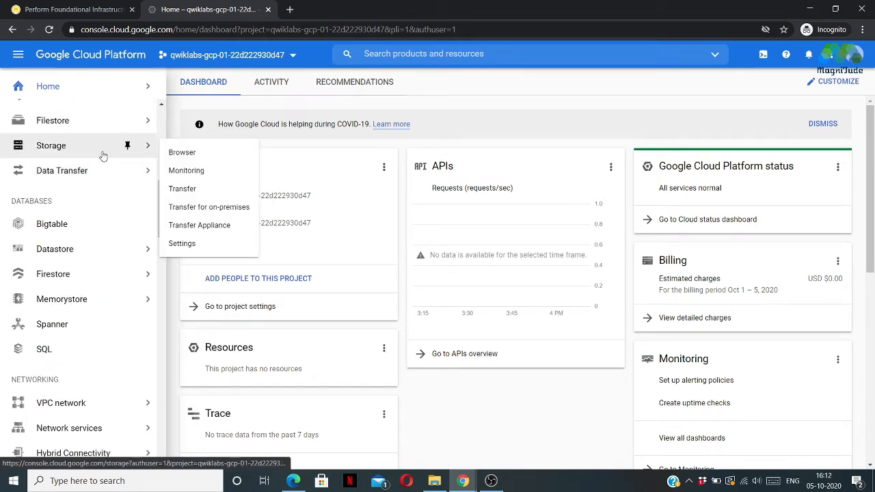
left_click(171, 155)
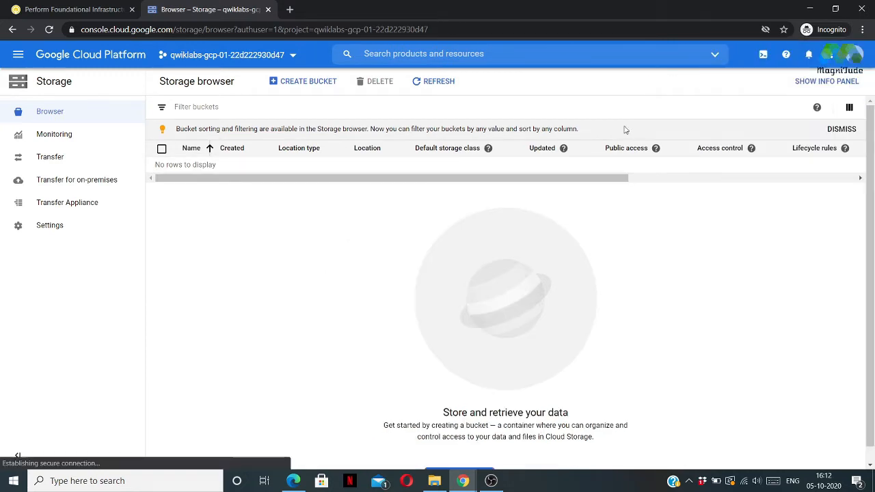
left_click(322, 87)
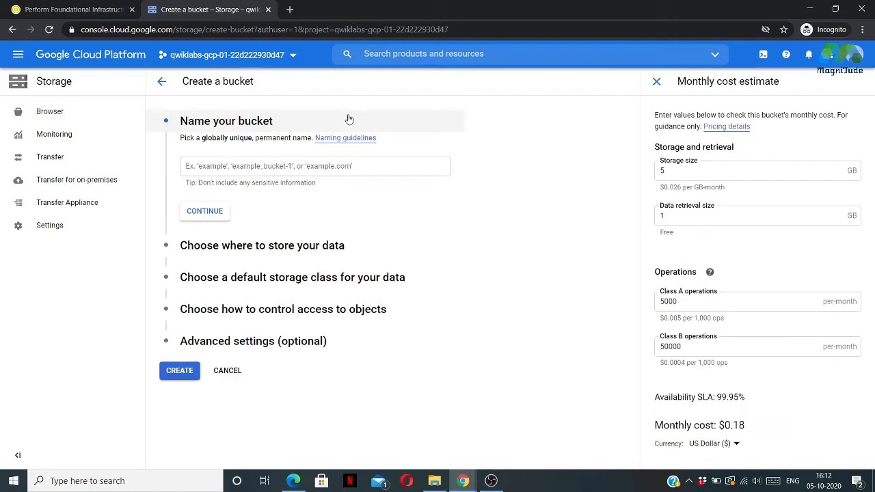
Step: Name the bucket with the GCP Project ID copied from the lab page and continue to the location settings
left_click(299, 165)
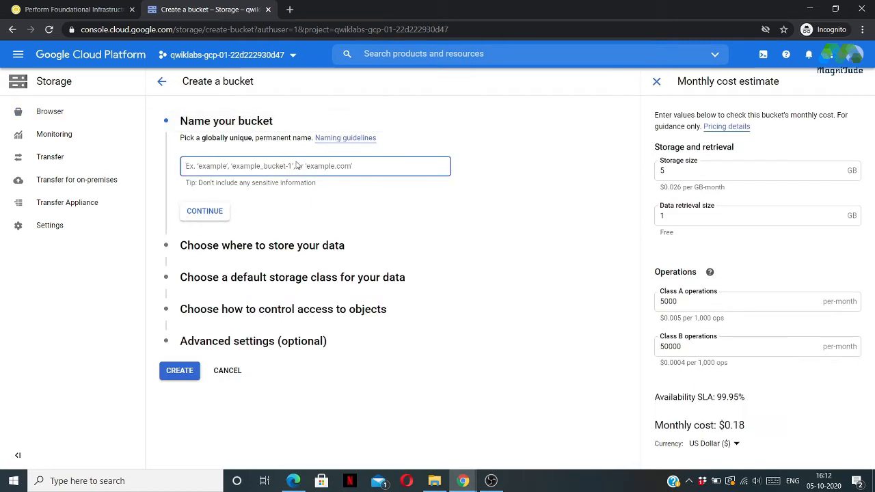
left_click(75, 9)
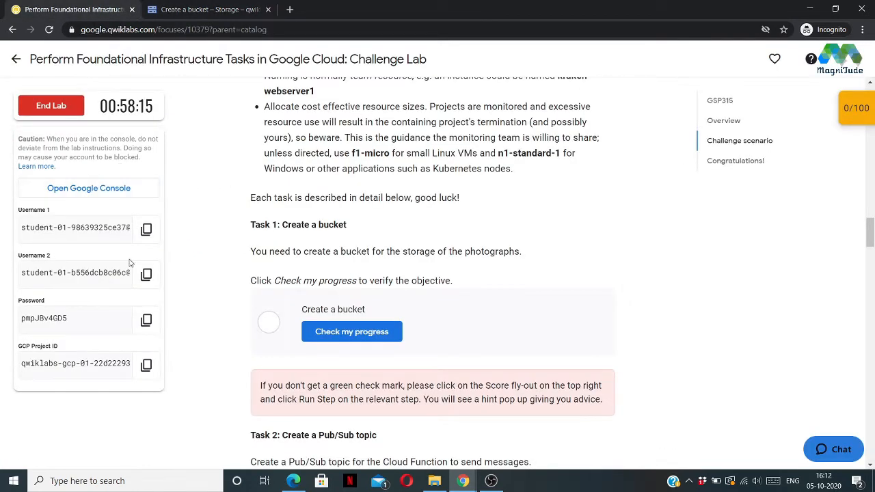
left_click(146, 364)
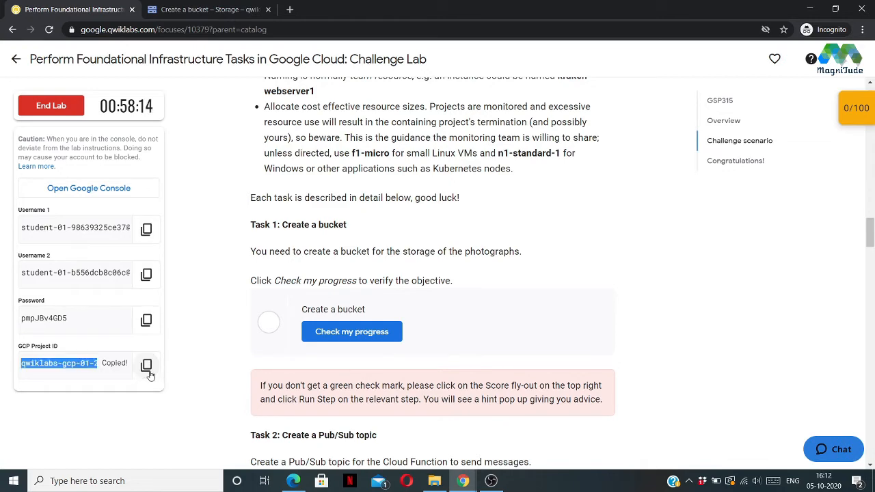
left_click(206, 15)
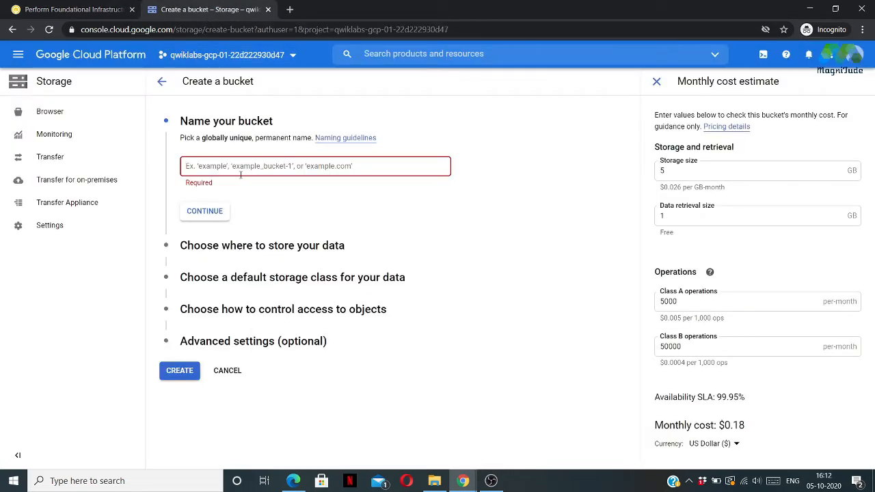
key("ctrl+v")
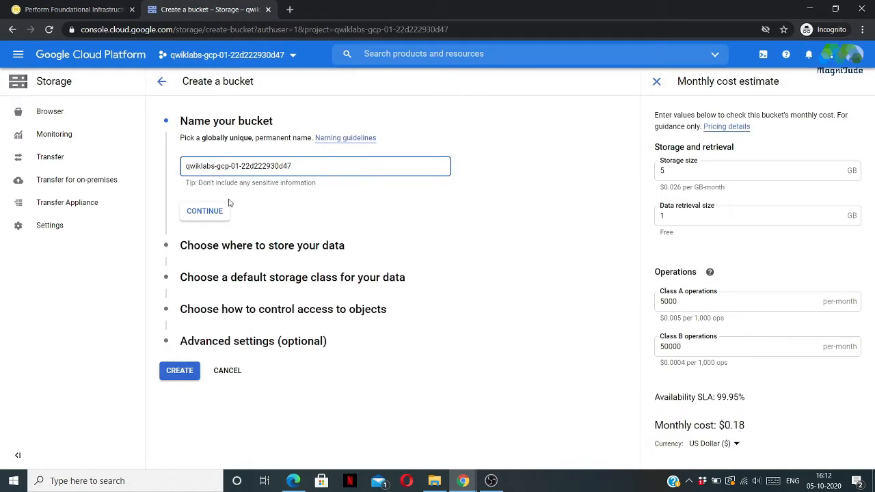
left_click(204, 212)
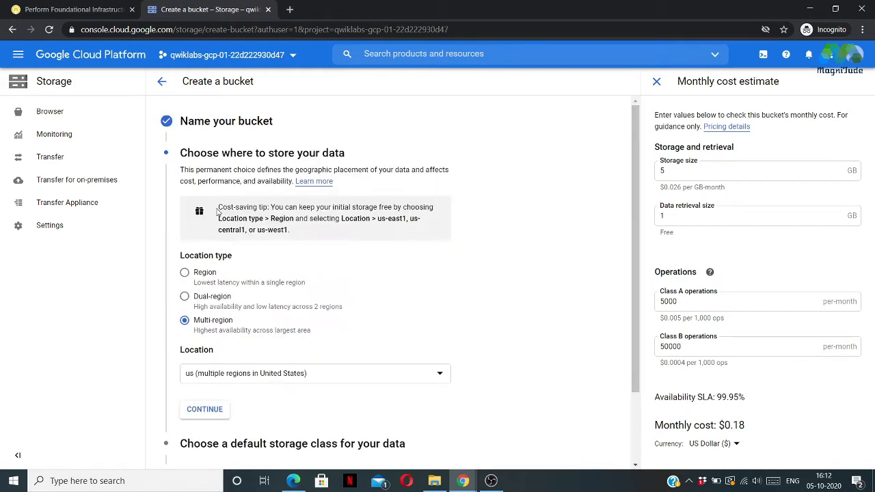
Step: Set the bucket's location type to Region with us-east1, checking the region required in the lab standards, and continue to the storage class
left_click(185, 272)
left_click(74, 9)
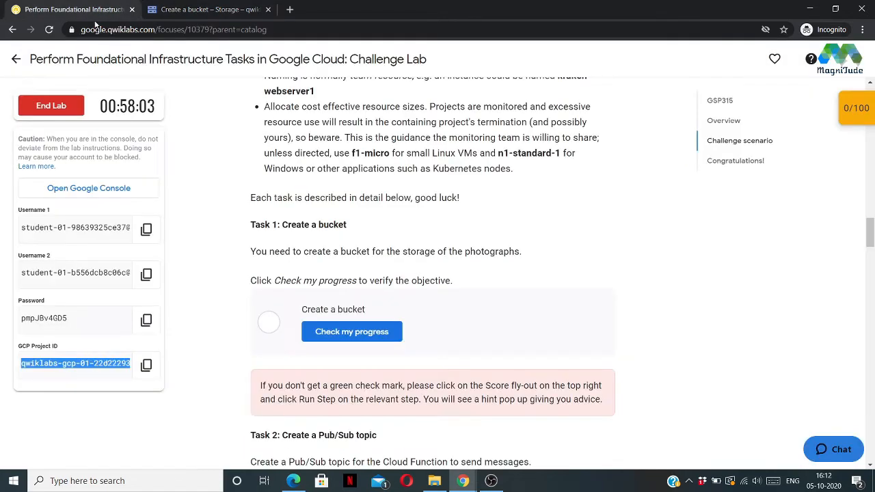
scroll(316, 215, "up", 2)
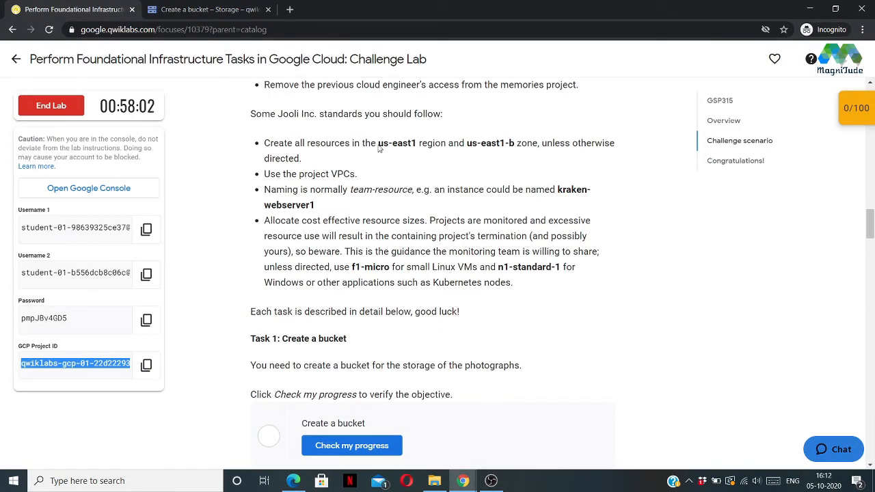
left_click_drag(380, 149, 522, 145)
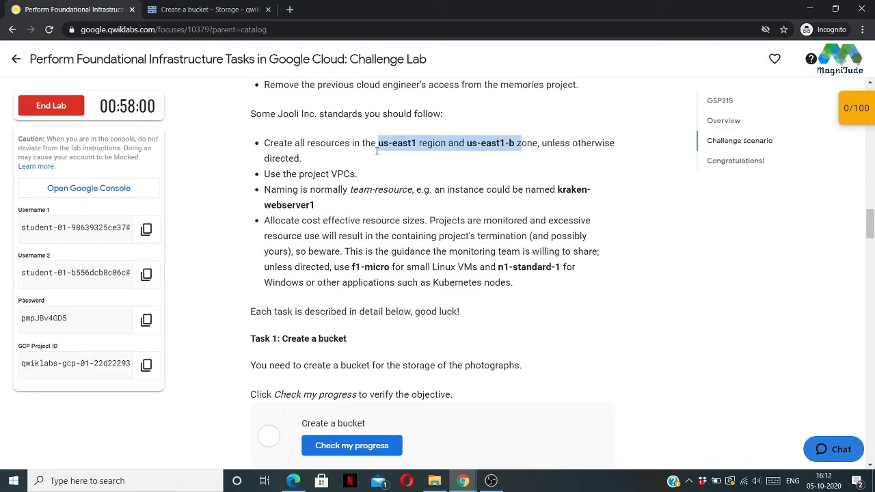
left_click(298, 111)
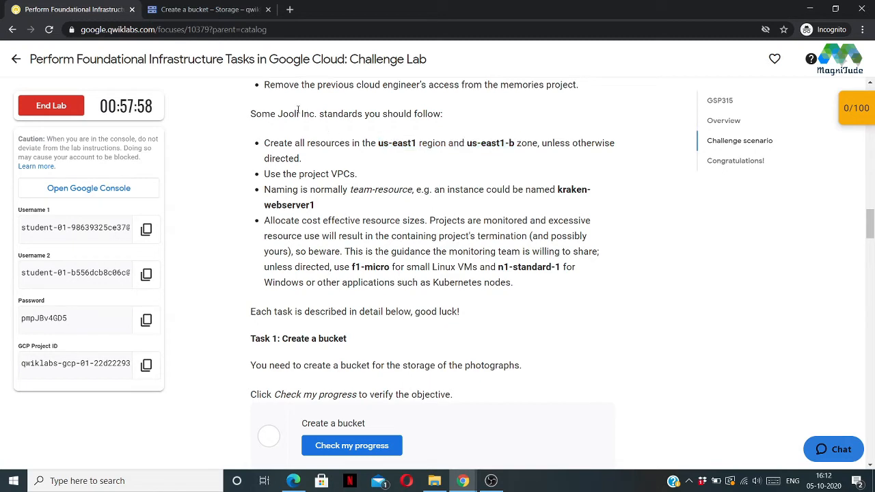
left_click(205, 15)
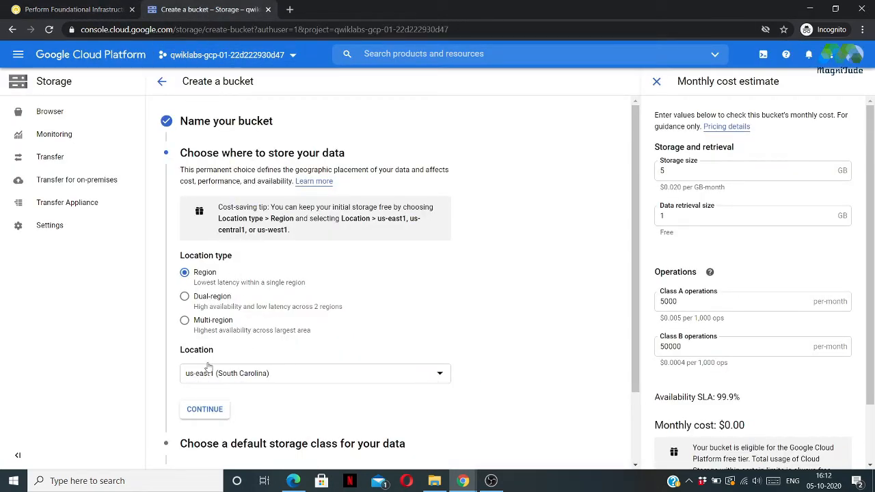
scroll(284, 360, "down", 2)
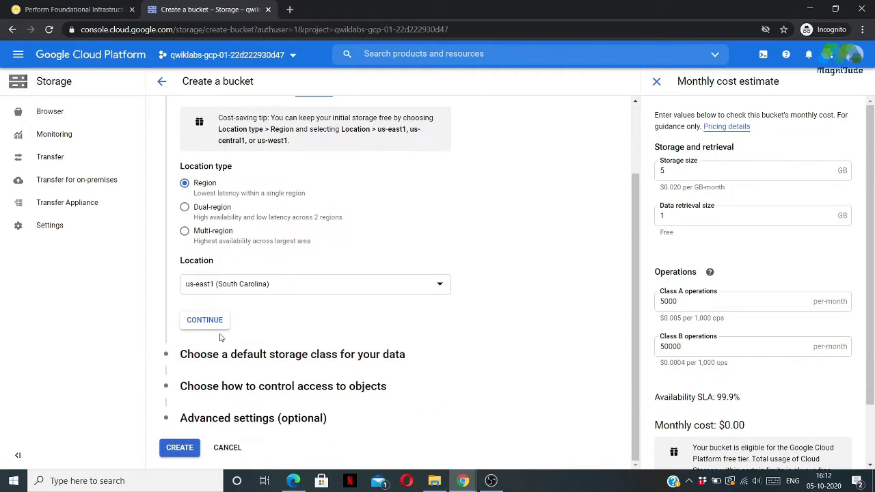
left_click(214, 319)
Step: Accept the default storage class, Fine-grained access control and Google-managed encryption key, and create the bucket
left_click(205, 352)
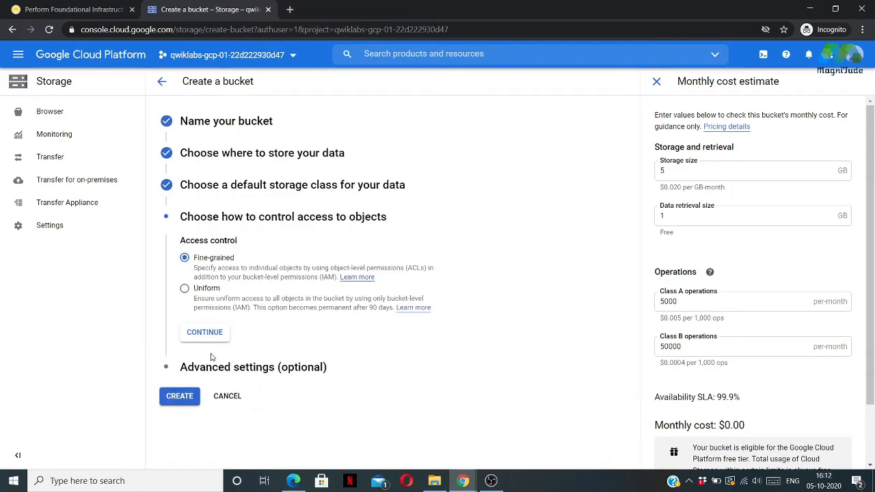
left_click(210, 336)
scroll(221, 332, "down", 1)
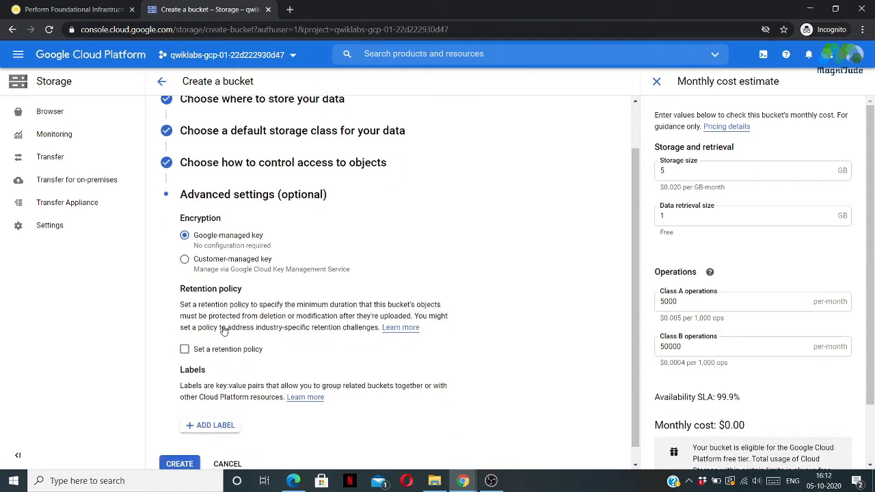
left_click(180, 448)
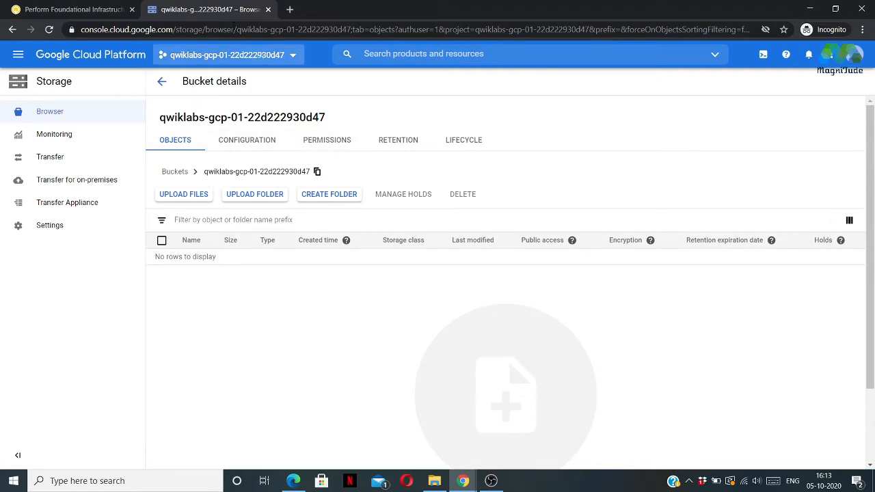
Step: Check the progress of the "Create a bucket" task on the lab page and review the checkpoint scores
left_click(107, 12)
scroll(312, 205, "down", 3)
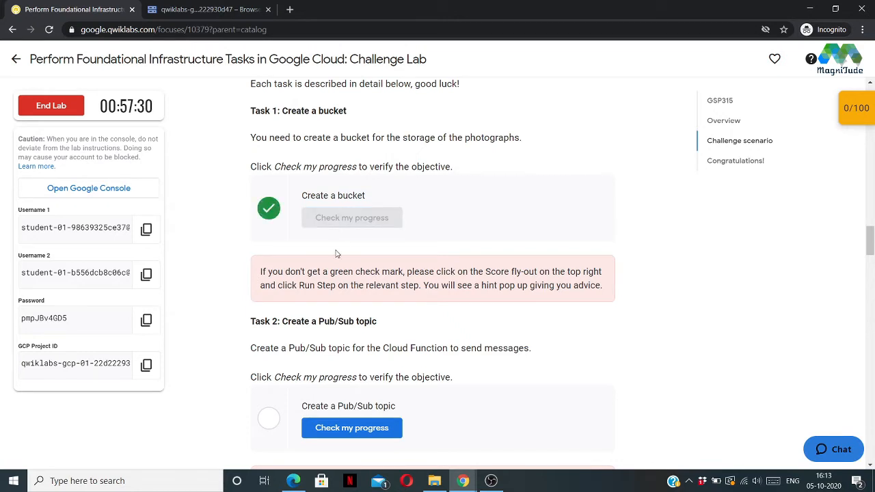
left_click(848, 119)
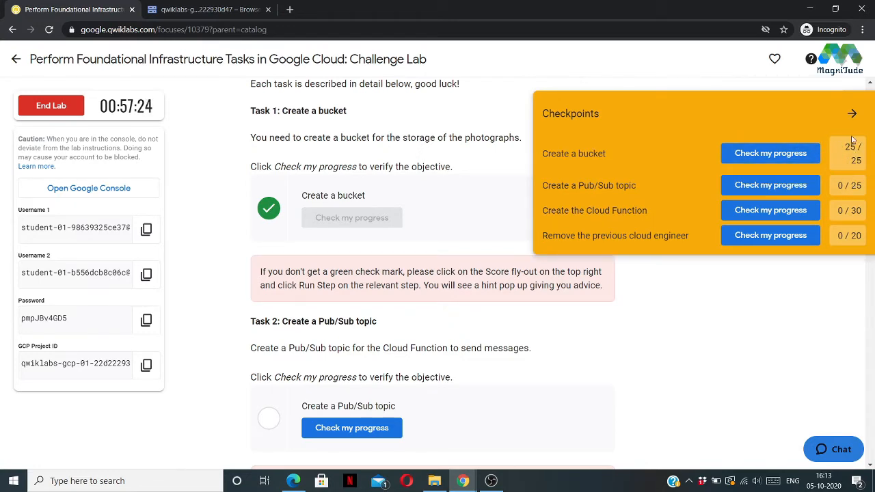
left_click(853, 116)
Step: Read the lab's Task 2 about creating a Pub/Sub topic and open the Pub/Sub Topics page in the console
scroll(526, 227, "down", 3)
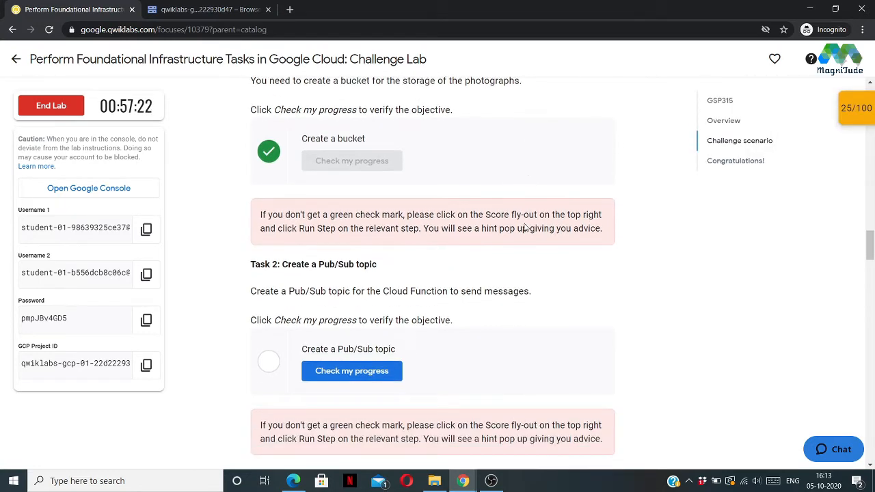
left_click_drag(377, 206, 253, 210)
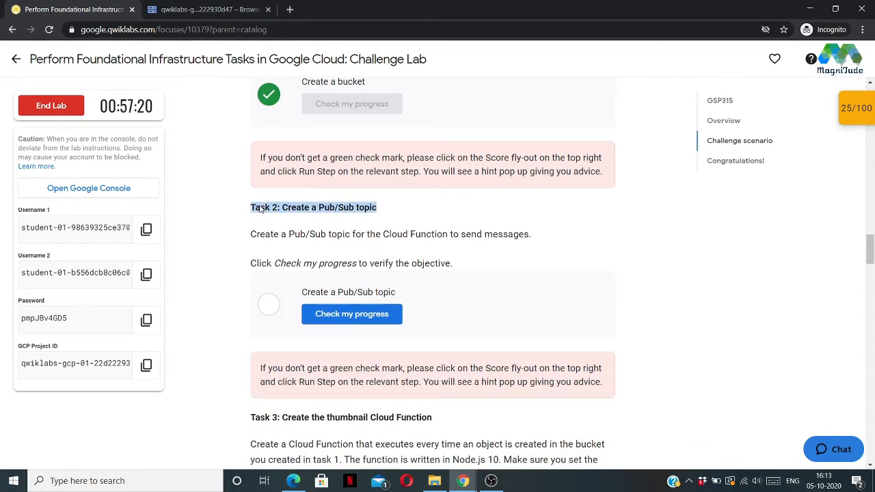
left_click(441, 207)
left_click(229, 10)
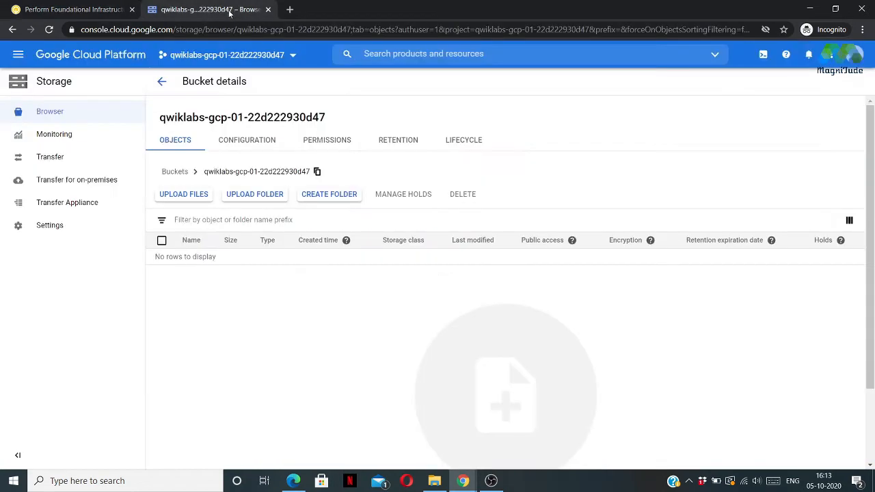
left_click(12, 57)
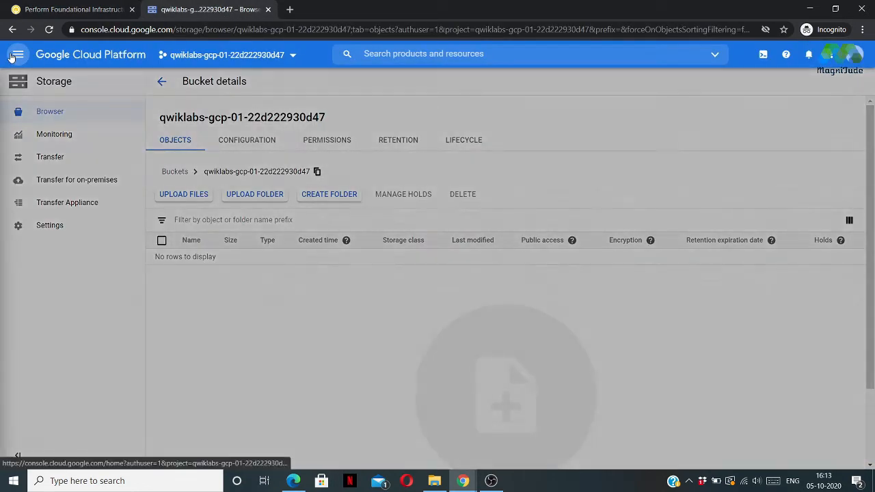
scroll(79, 172, "down", 2)
scroll(79, 172, "down", 6)
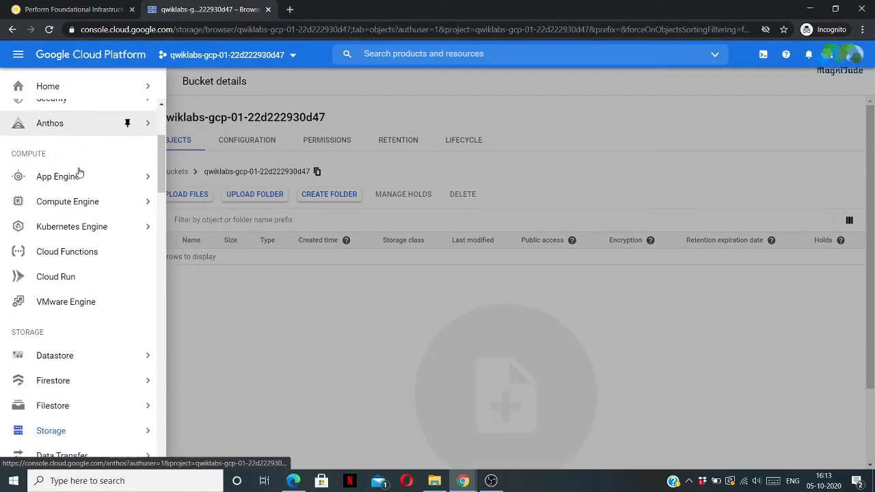
scroll(79, 172, "down", 5)
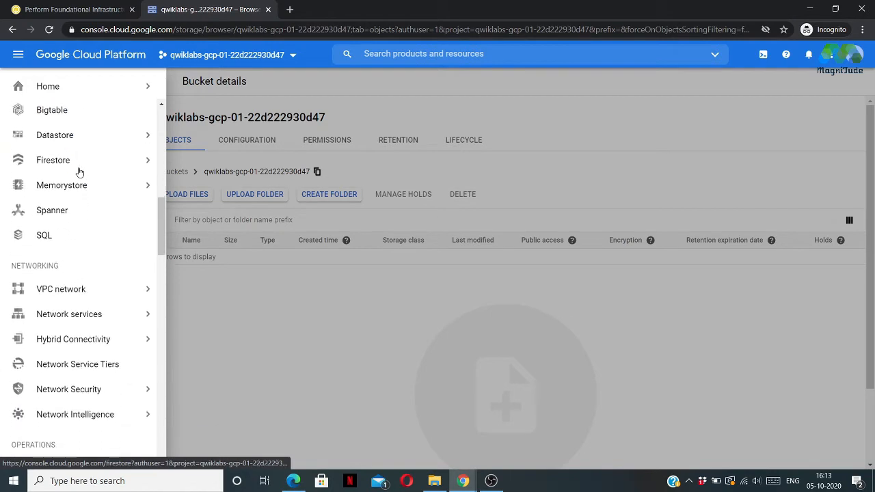
scroll(79, 173, "down", 6)
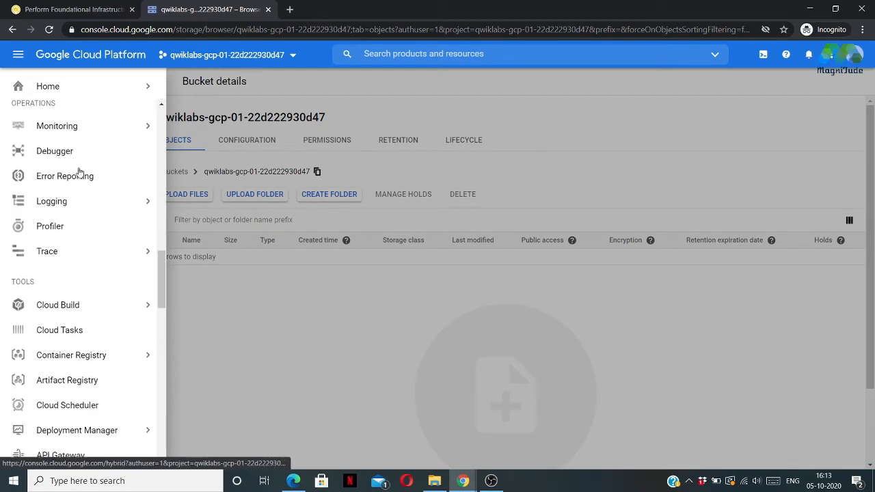
scroll(79, 172, "down", 3)
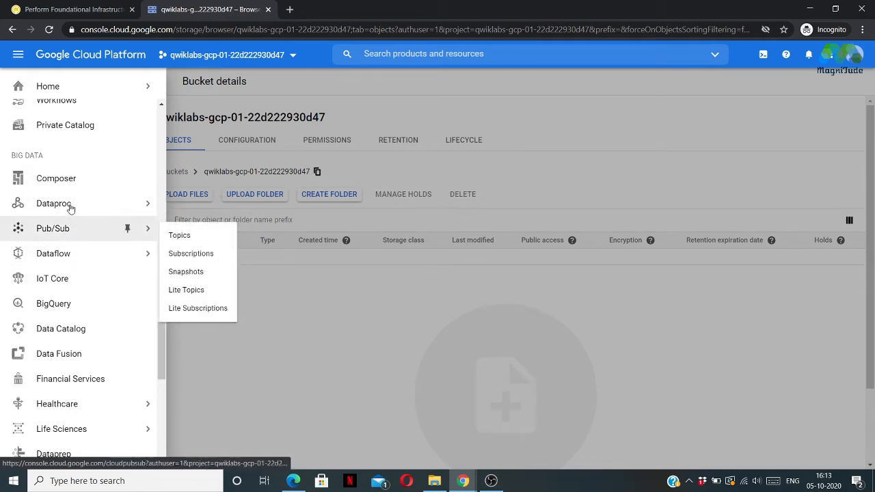
left_click(61, 232)
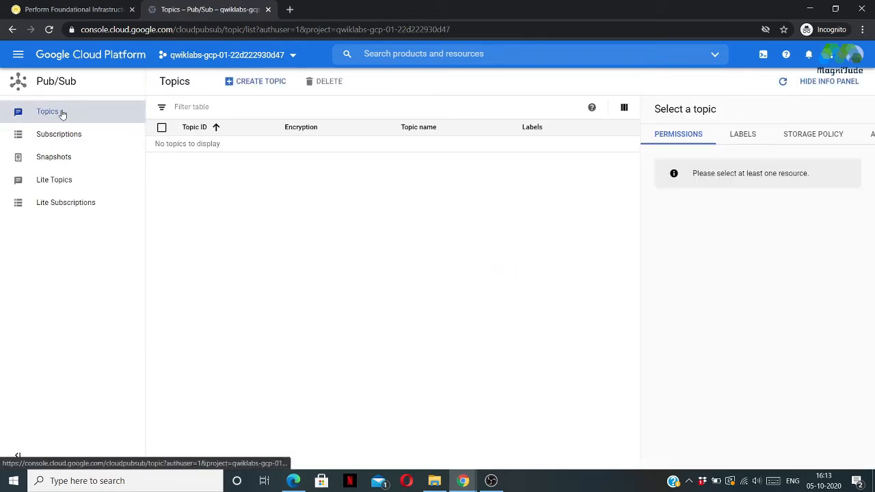
left_click(61, 114)
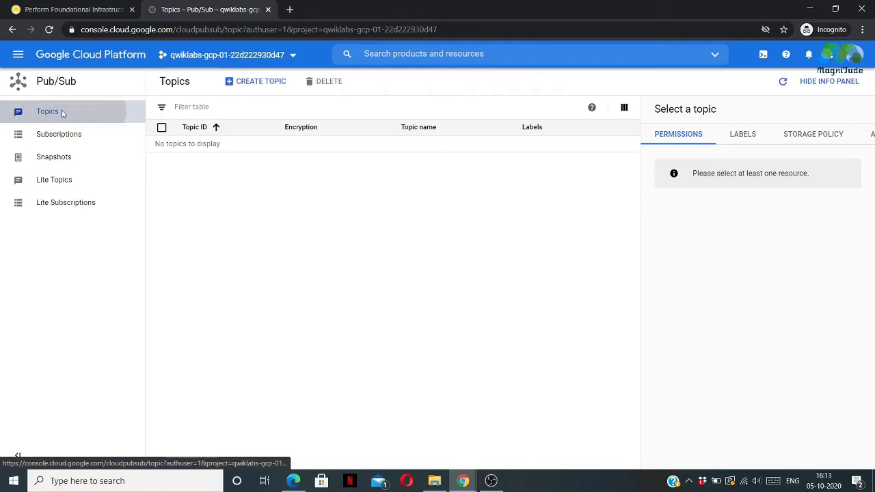
Step: Start creating a Pub/Sub topic and look up the company name in the lab's challenge scenario
left_click(236, 89)
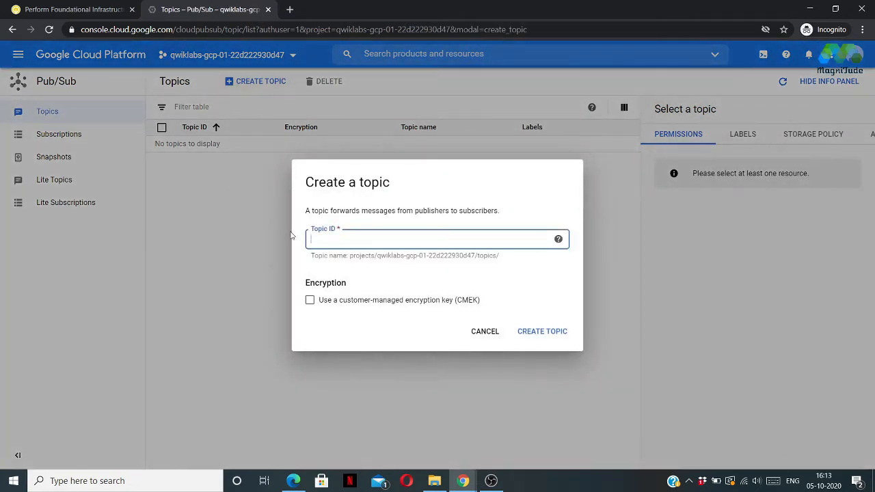
left_click(71, 9)
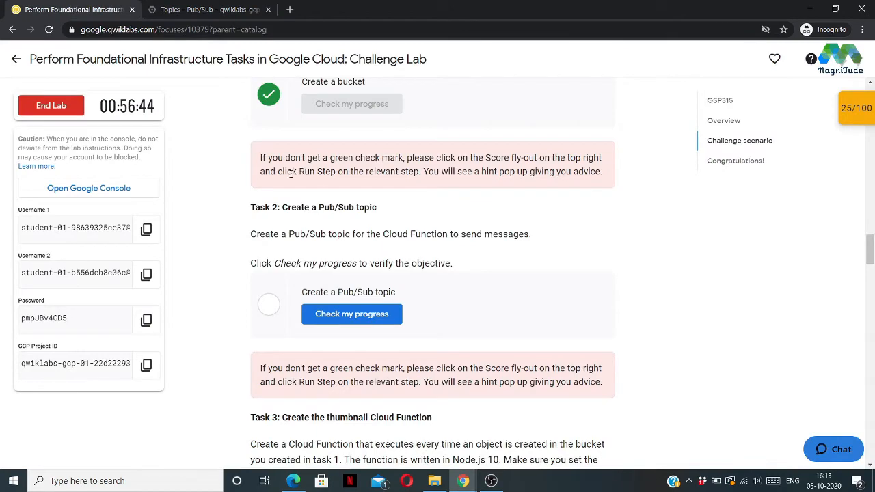
scroll(327, 190, "up", 8)
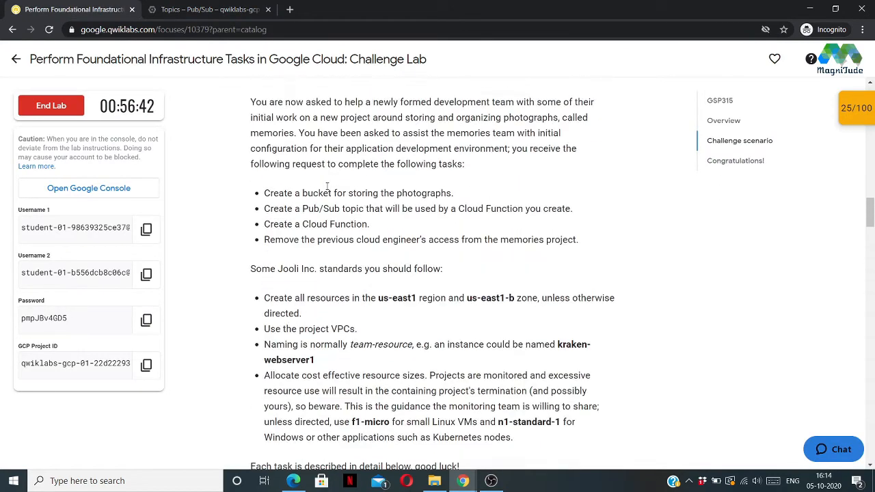
scroll(327, 190, "up", 4)
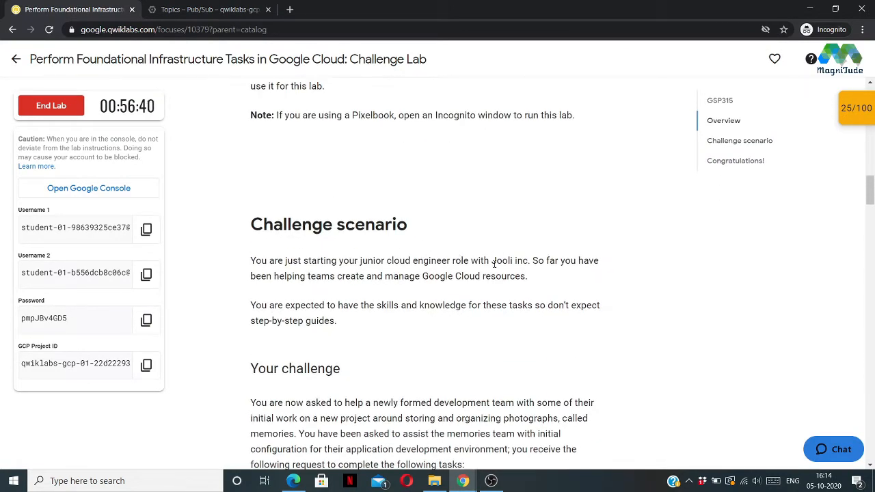
left_click_drag(492, 261, 526, 265)
left_click(256, 293)
left_click(207, 9)
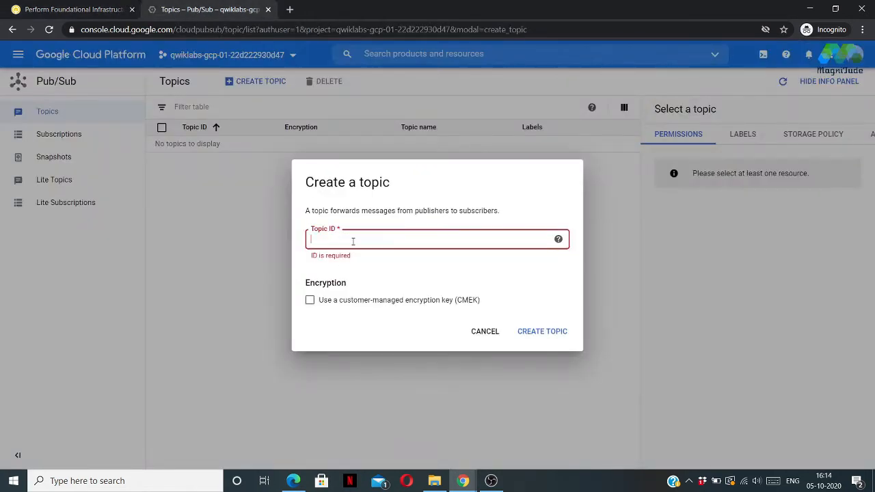
Step: Set the topic ID to Jooli and create the topic without a customer-managed encryption key
type("J")
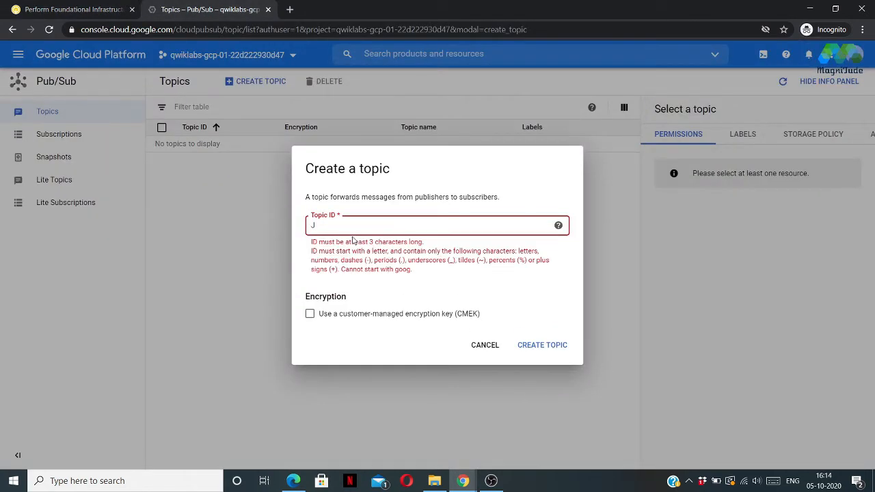
type("ooli")
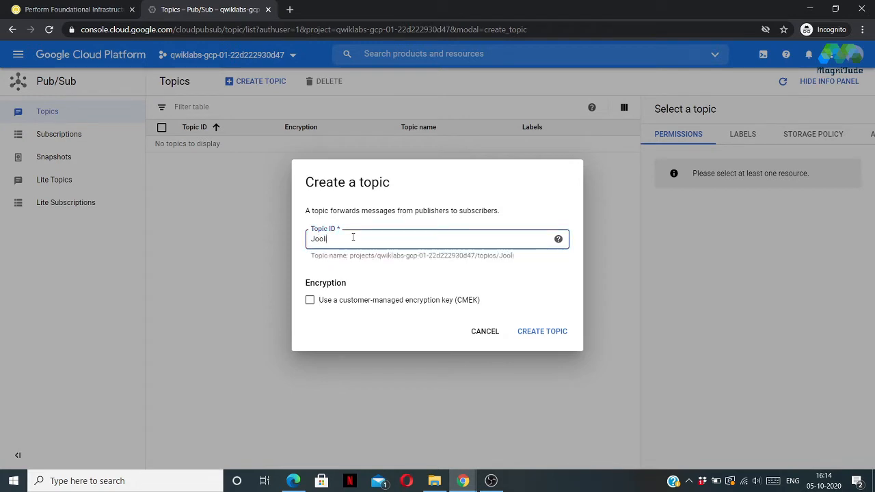
left_click(537, 338)
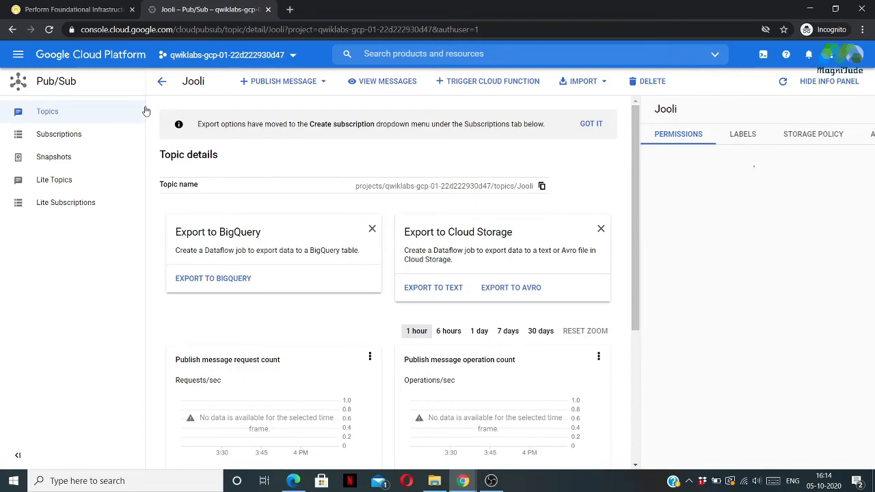
Step: Check the progress of the "Create a Pub/Sub topic" task on the lab page and review the checkpoint scores
left_click(90, 11)
scroll(375, 248, "down", 12)
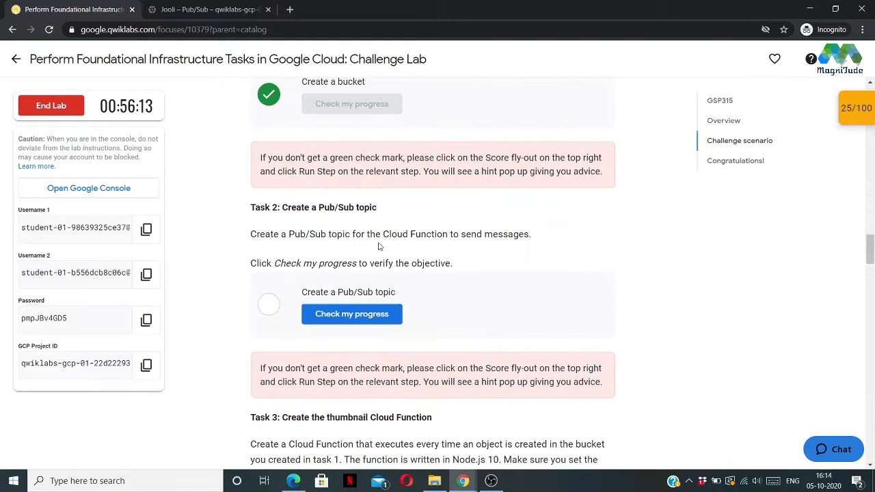
left_click(351, 314)
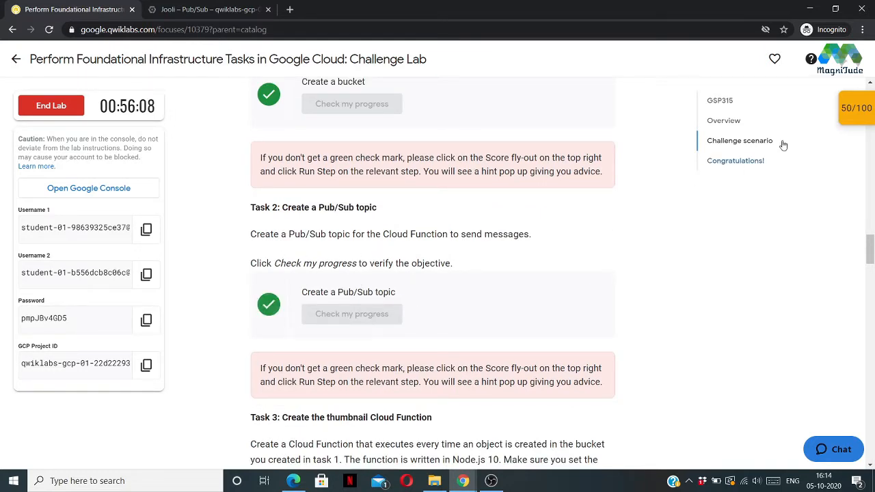
left_click(859, 110)
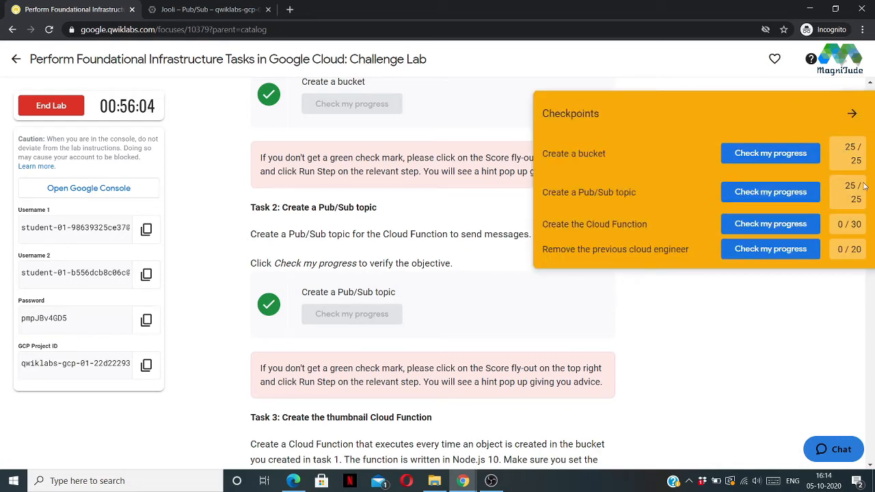
left_click(852, 114)
Step: Read the lab's Task 3 instructions for creating the thumbnail Cloud Function
scroll(588, 256, "down", 1)
scroll(588, 255, "down", 3)
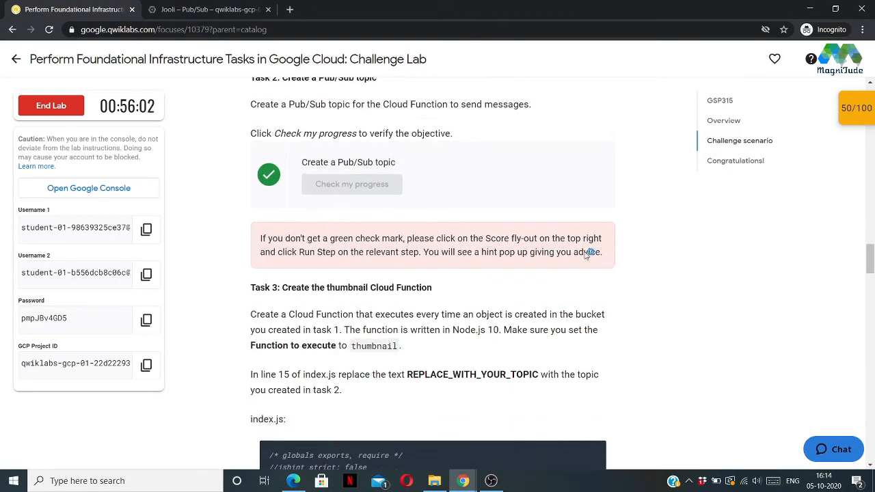
left_click_drag(436, 194, 232, 196)
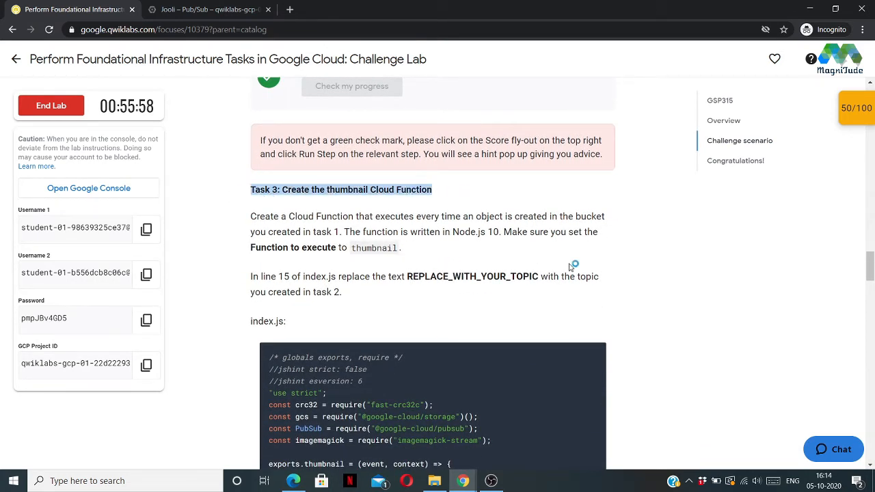
left_click(474, 244)
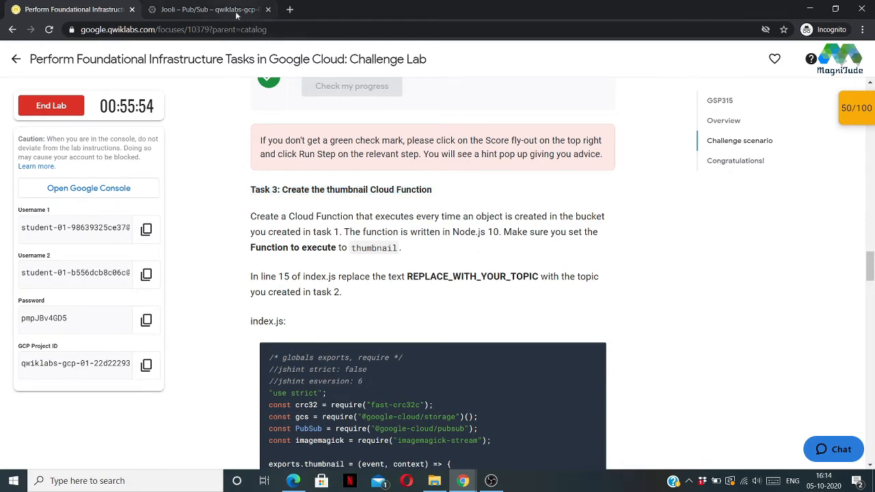
Step: Start creating a Cloud Function in the Google Cloud console and name it CFJooli
left_click(210, 10)
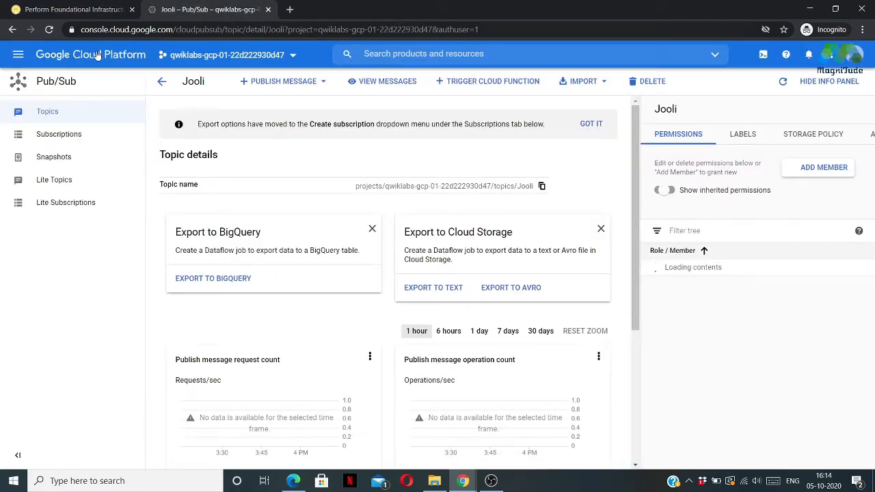
left_click(16, 55)
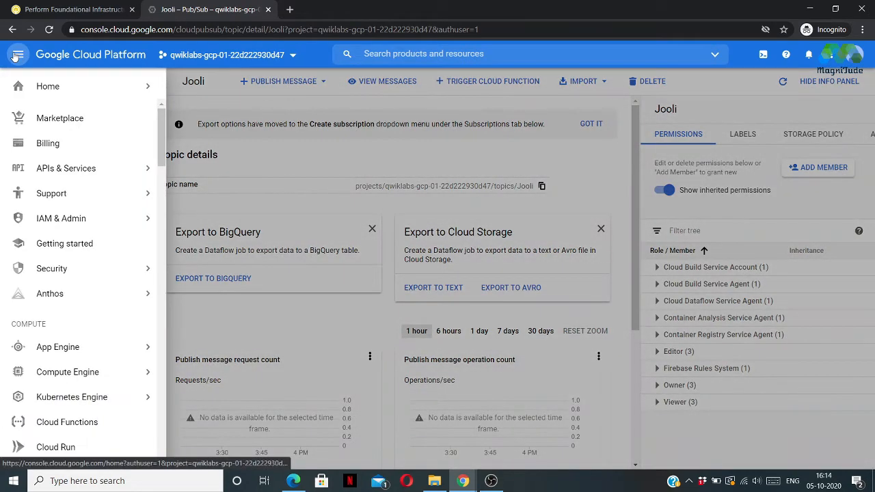
scroll(61, 267, "down", 3)
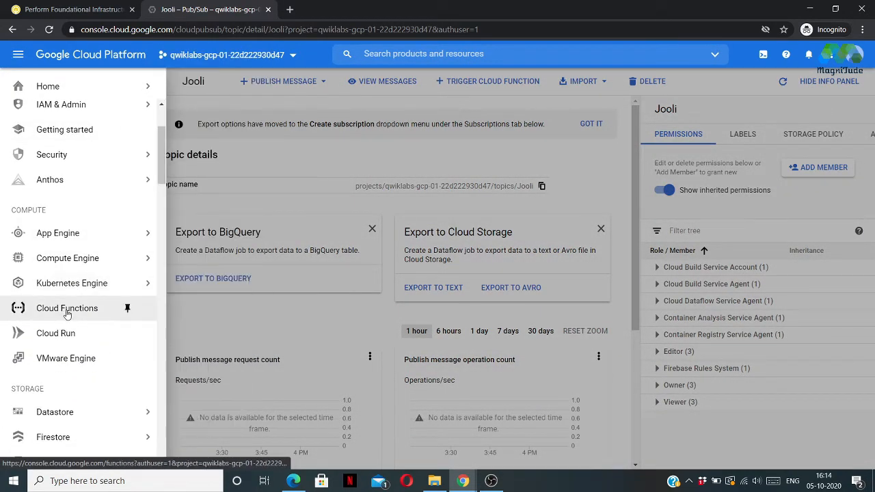
left_click(67, 312)
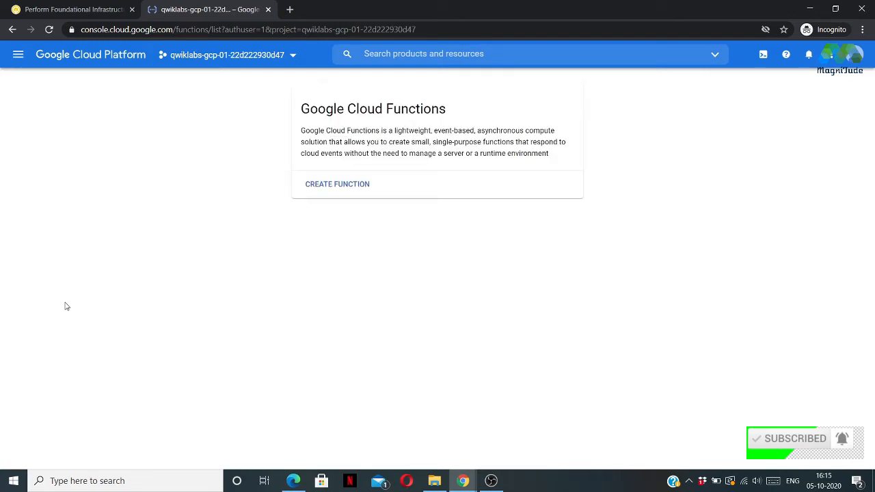
left_click(309, 189)
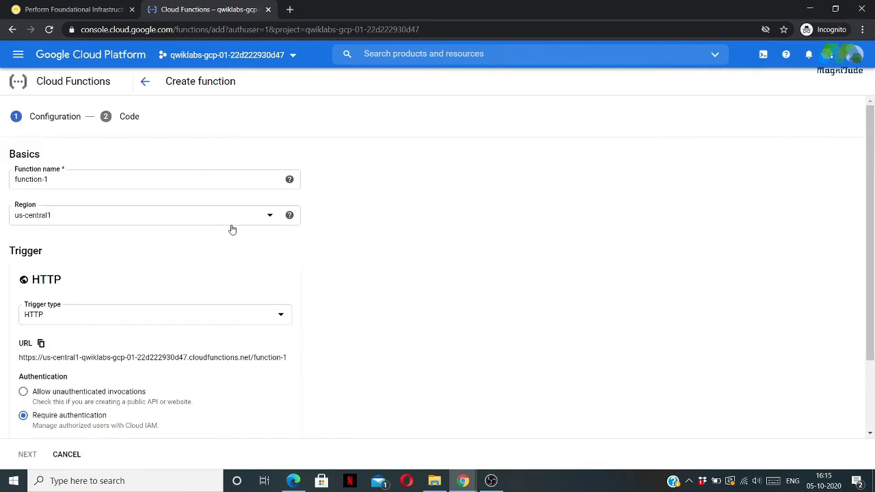
left_click_drag(74, 177, 4, 179)
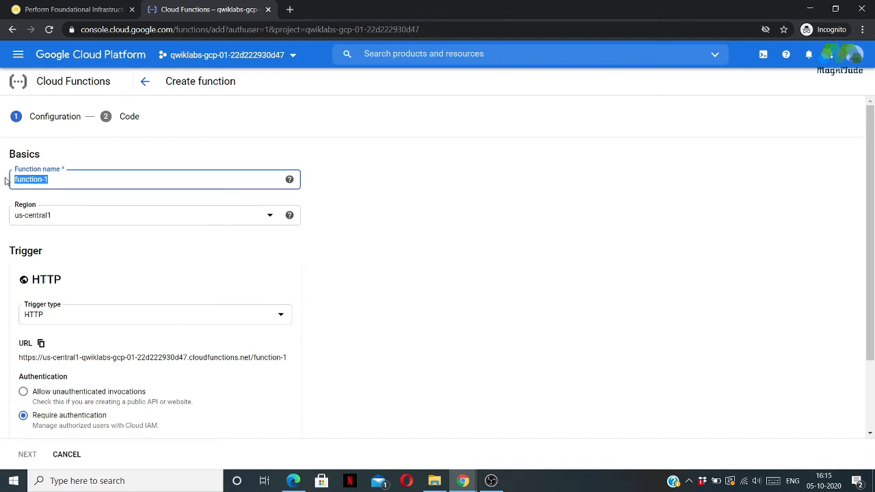
key("BackSpace")
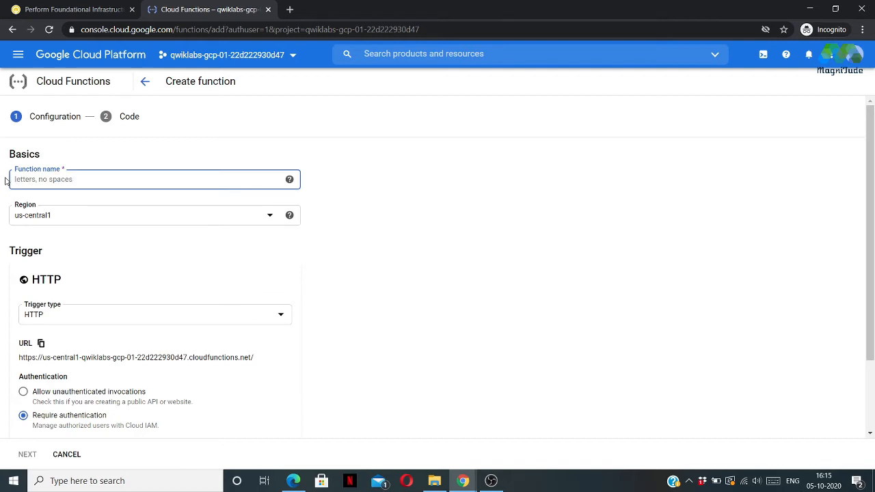
type("CFJooli")
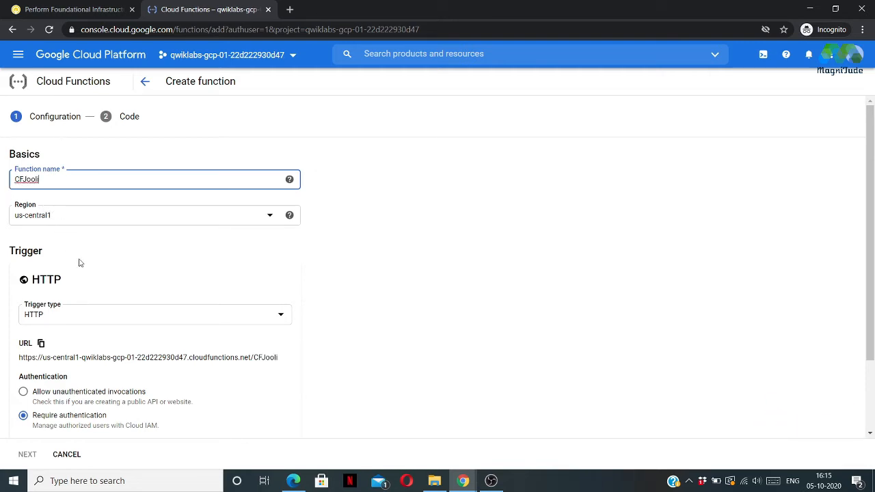
Step: Set the function's trigger type to Cloud Storage and its event type to Finalize/Create
left_click(78, 318)
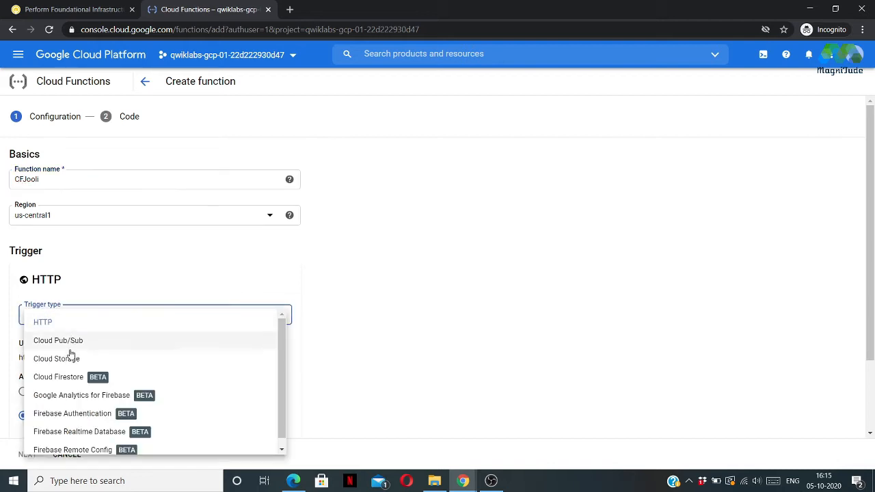
left_click(71, 358)
scroll(166, 267, "down", 2)
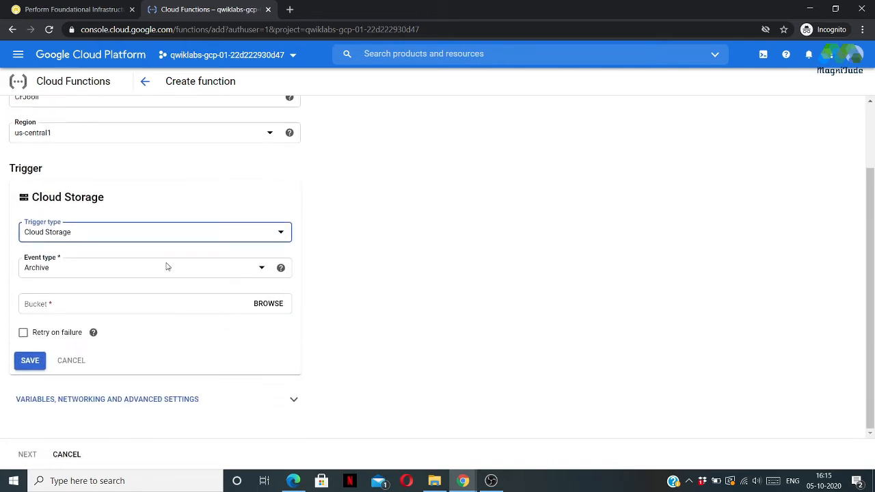
left_click(113, 271)
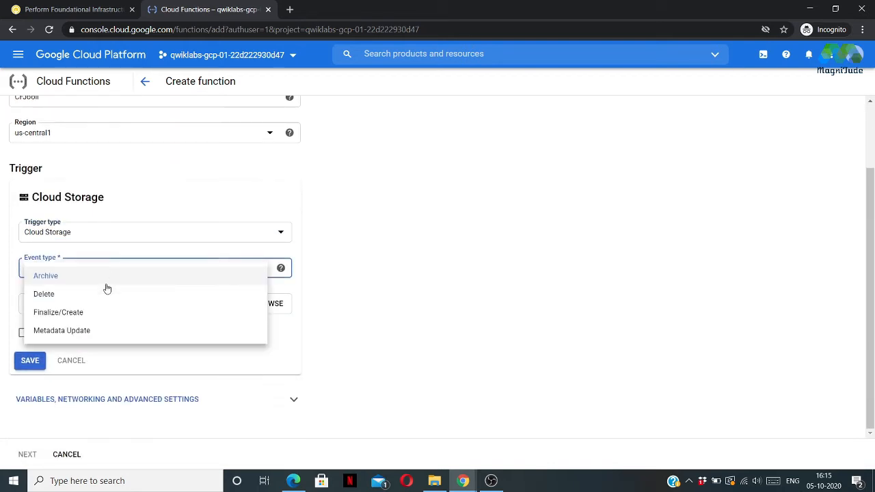
left_click(91, 310)
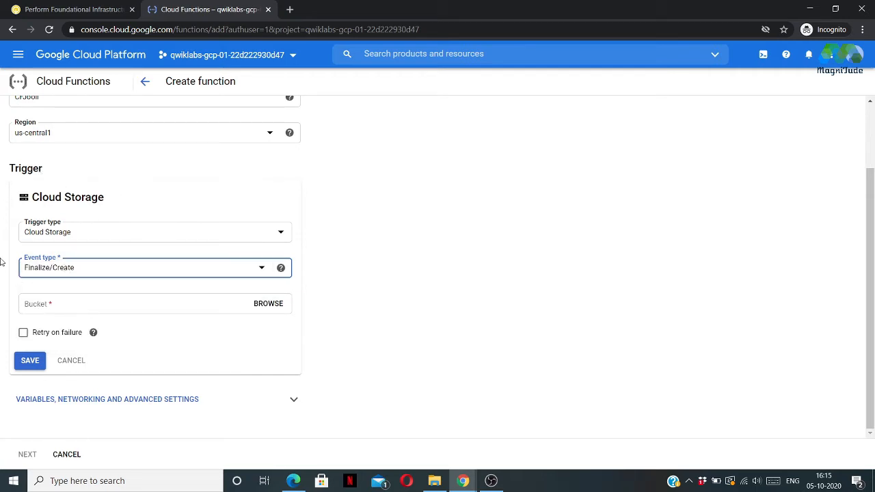
Step: Choose the qwiklabs-gcp-01-22d222930d47 bucket for the trigger, save the trigger and continue to the function's code stage
left_click(260, 307)
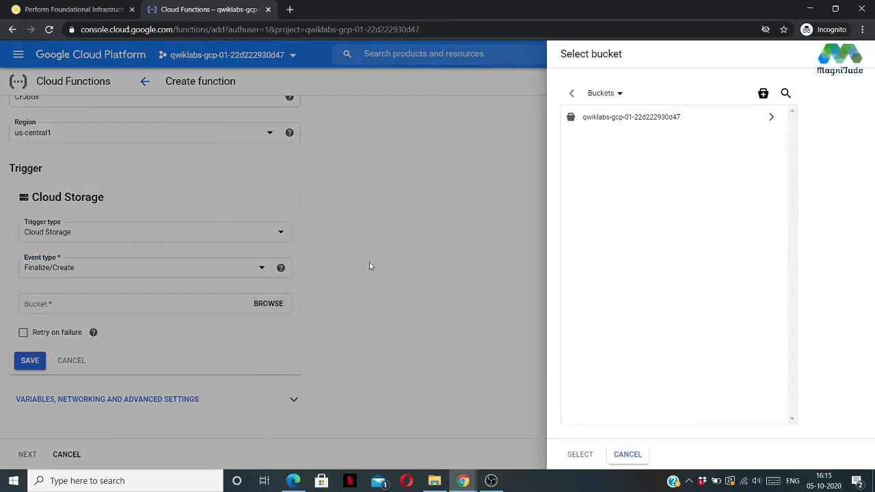
left_click(614, 119)
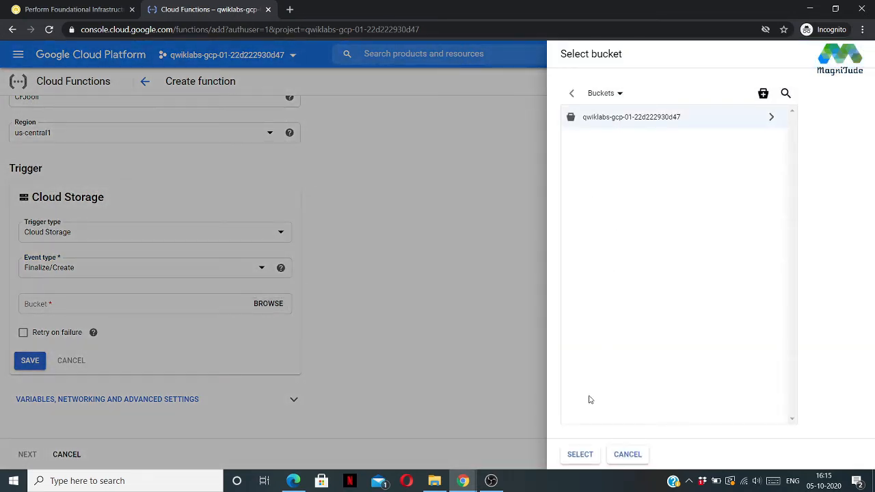
left_click(578, 454)
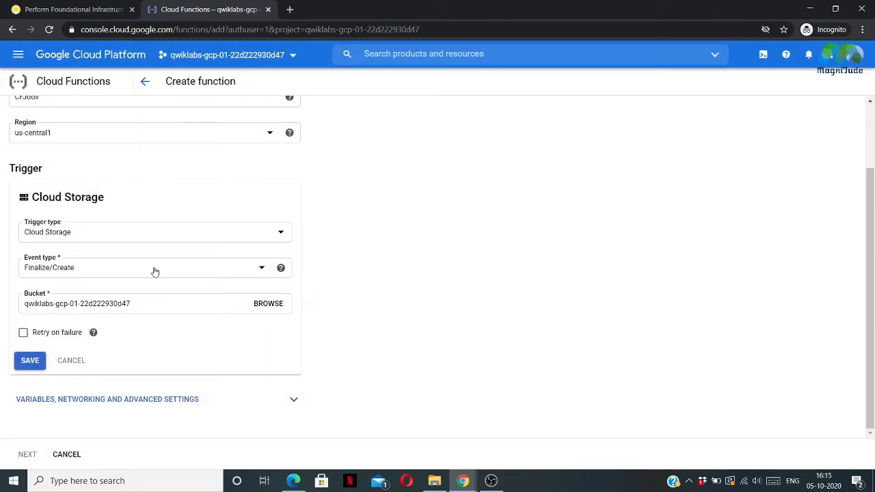
left_click(29, 361)
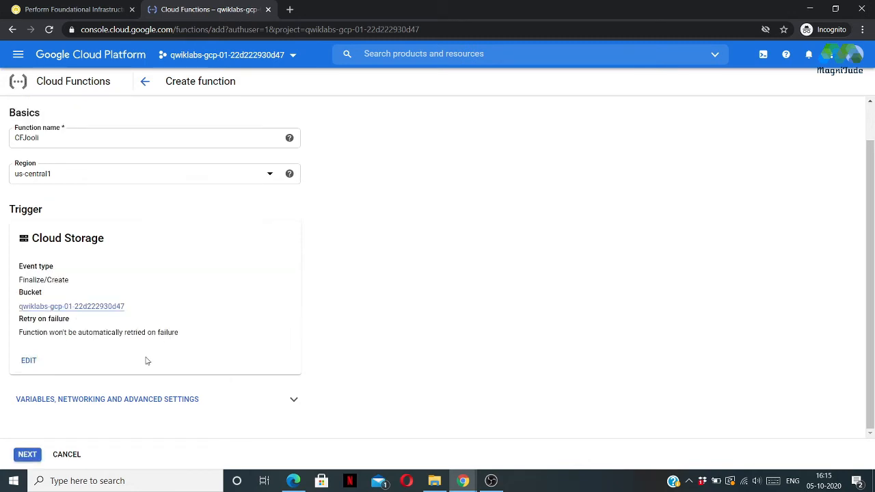
left_click(27, 454)
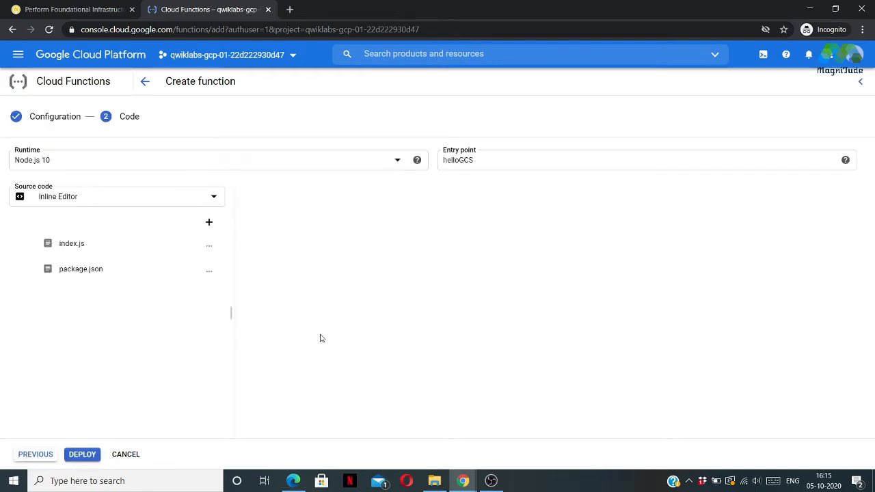
Step: Review the Task 3 requirements on the lab page and copy the function-to-execute name thumbnail
left_click(98, 10)
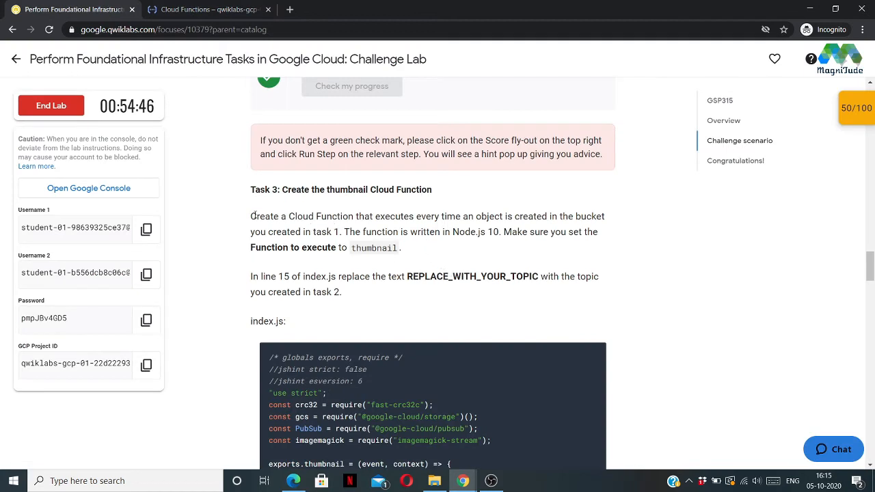
left_click_drag(251, 216, 409, 255)
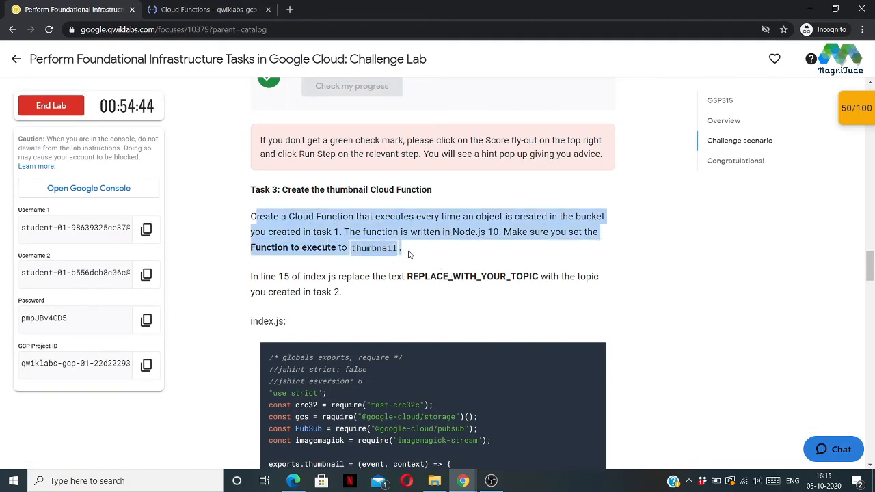
left_click(328, 271)
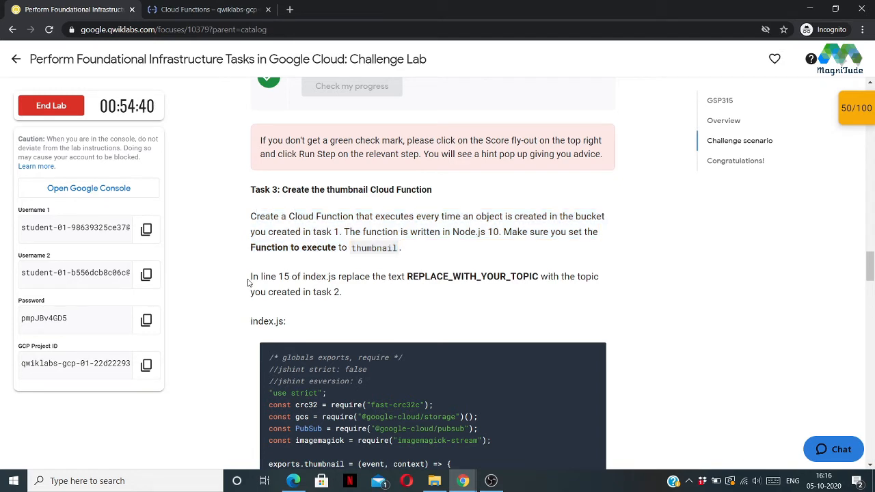
left_click_drag(251, 279, 399, 295)
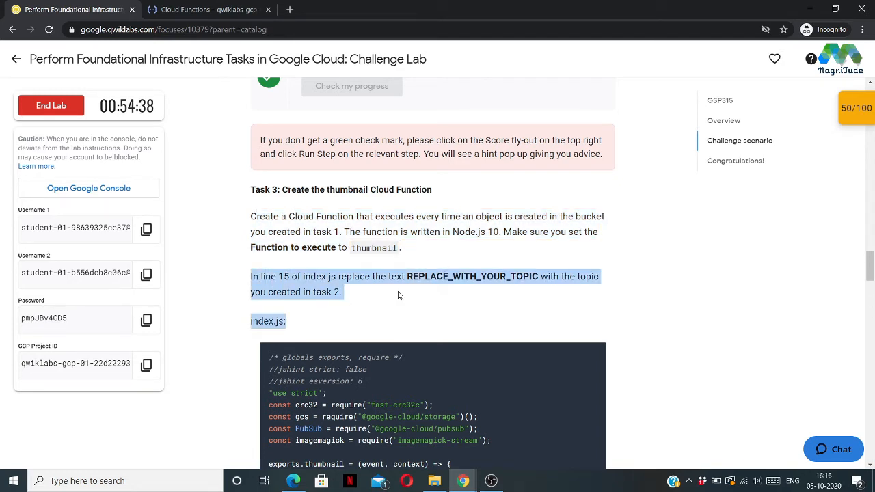
left_click(425, 251)
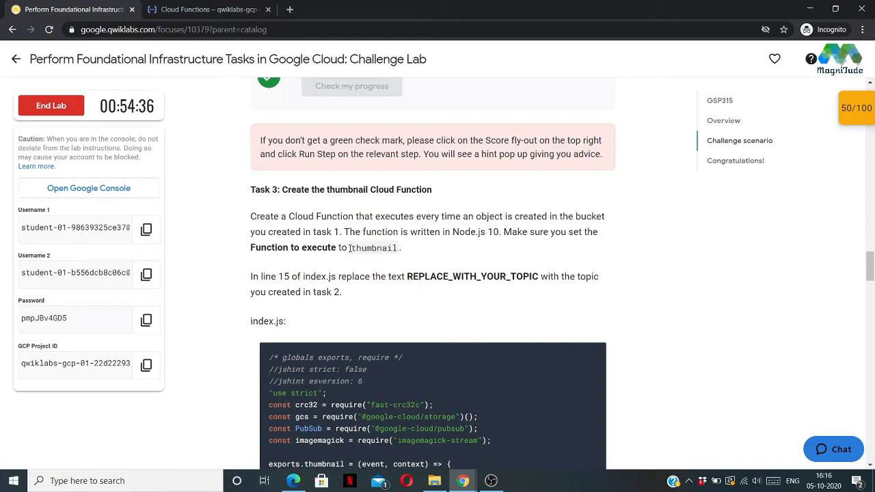
left_click_drag(350, 249, 401, 251)
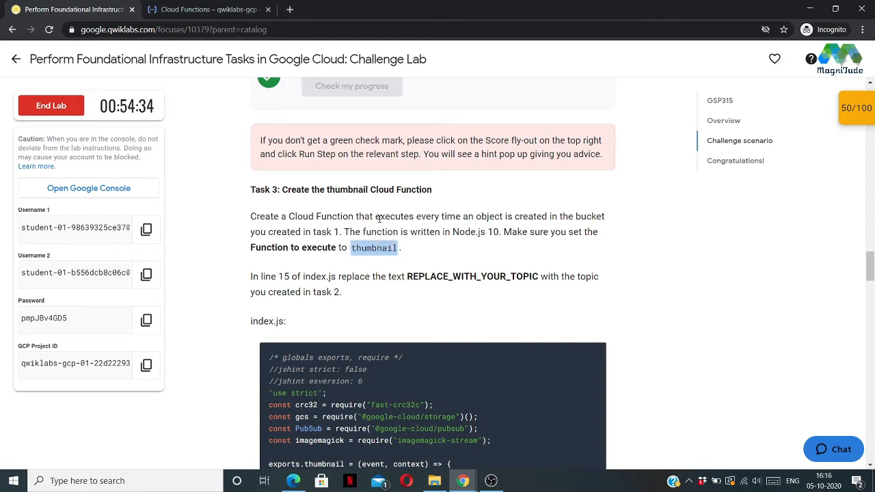
left_click(421, 255)
left_click_drag(351, 252, 392, 247)
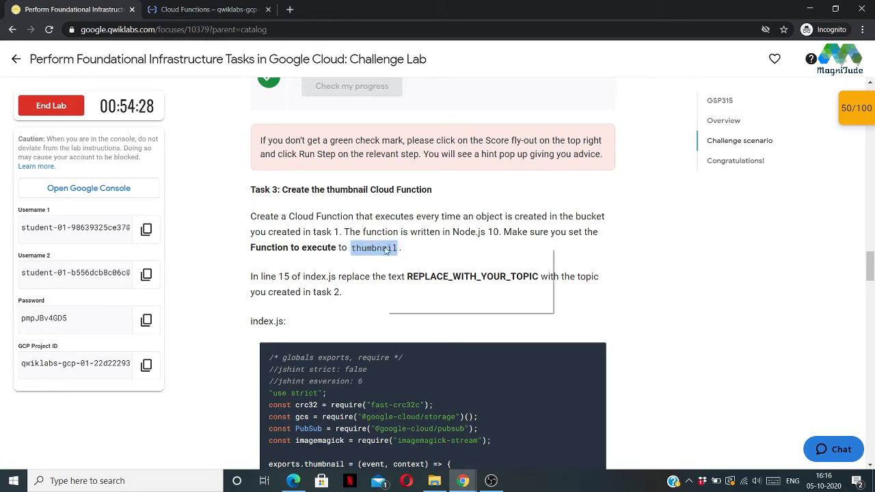
right_click(387, 249)
left_click(405, 256)
left_click(378, 268)
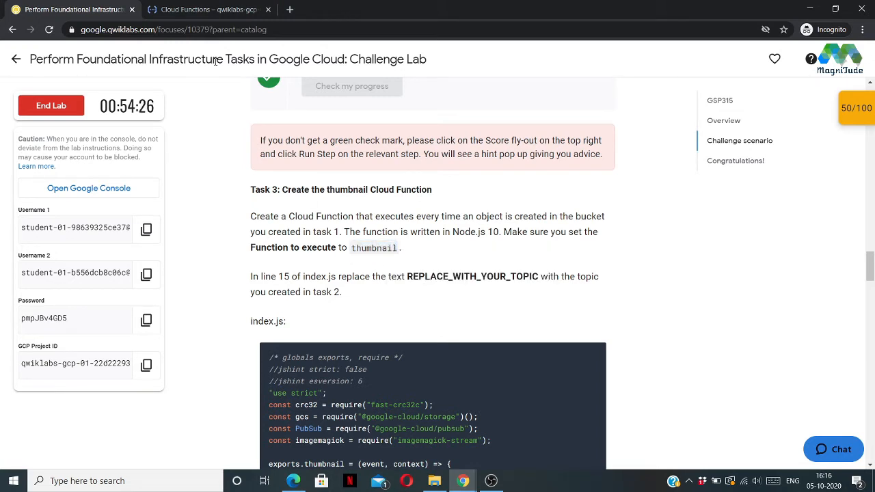
Step: Replace the Cloud Function's entry point with thumbnail
left_click(212, 10)
left_click(474, 159)
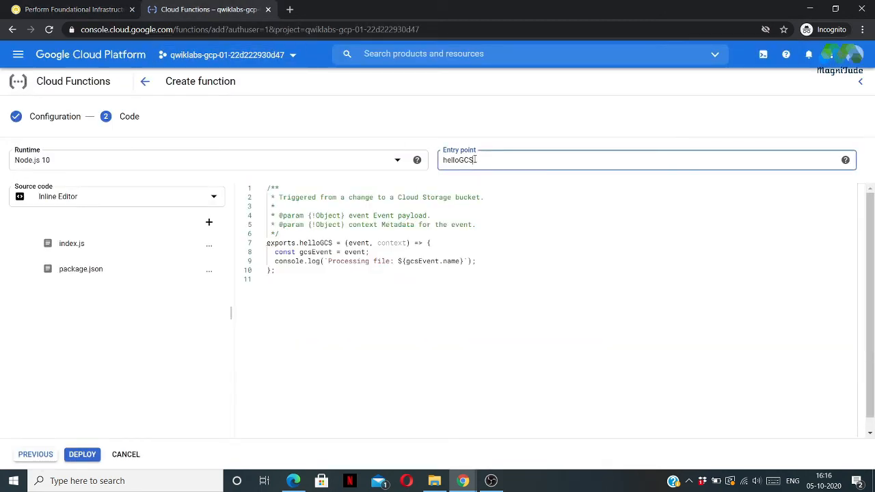
double_click(474, 159)
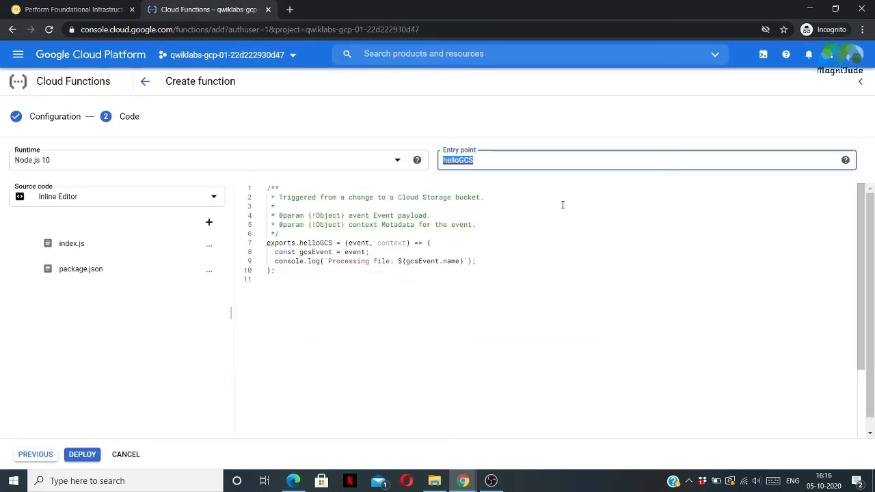
key("ctrl+v")
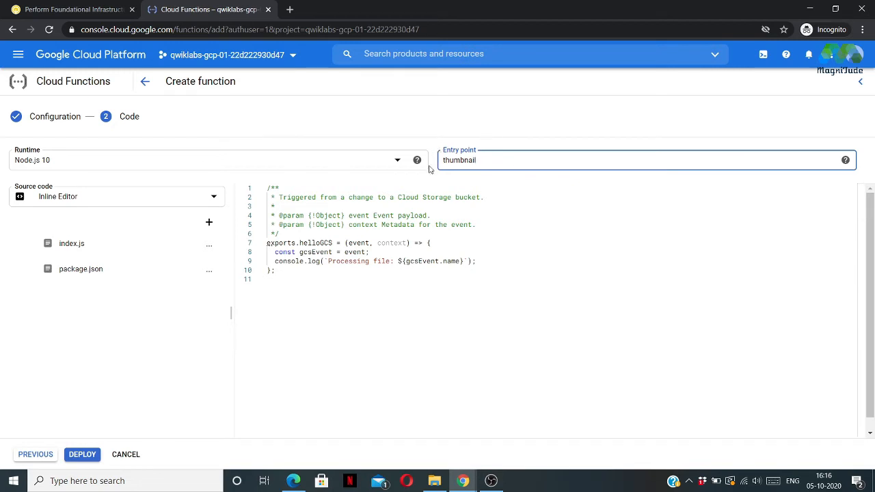
Step: Replace the entire contents of the function's index.js with the index.js code from the lab's Task 3
left_click(88, 9)
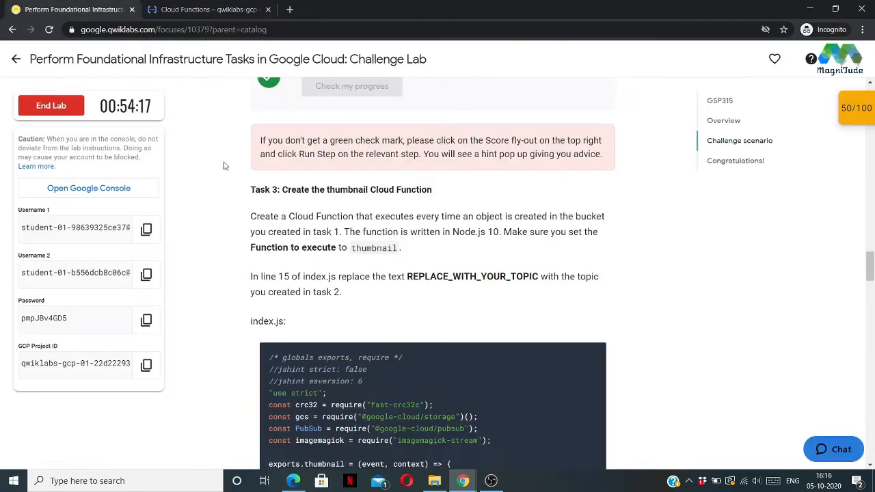
left_click_drag(250, 278, 599, 295)
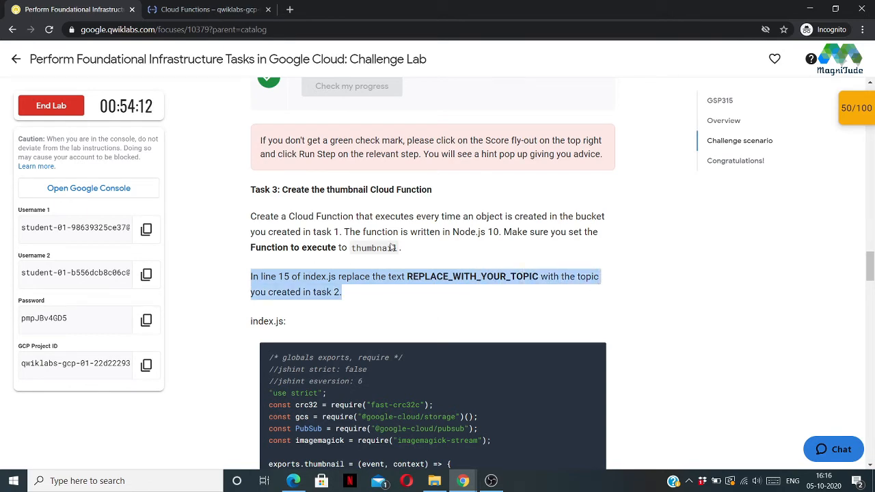
left_click(353, 307)
scroll(373, 306, "down", 3)
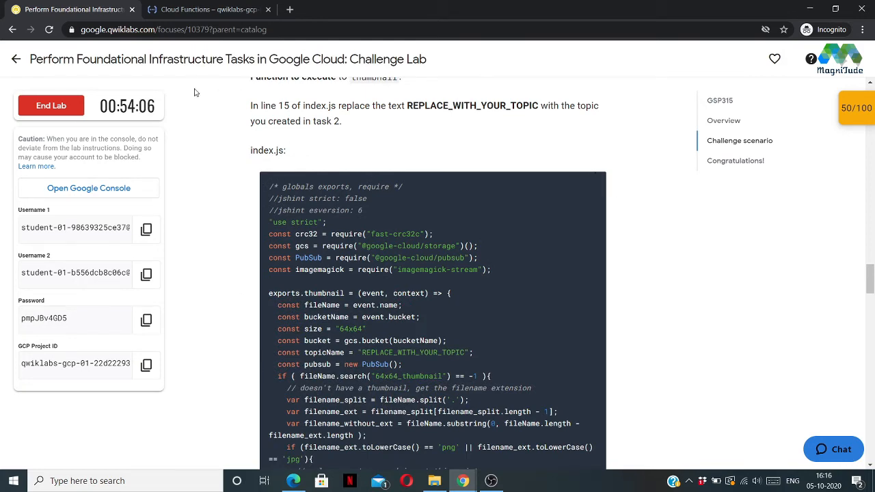
left_click(199, 11)
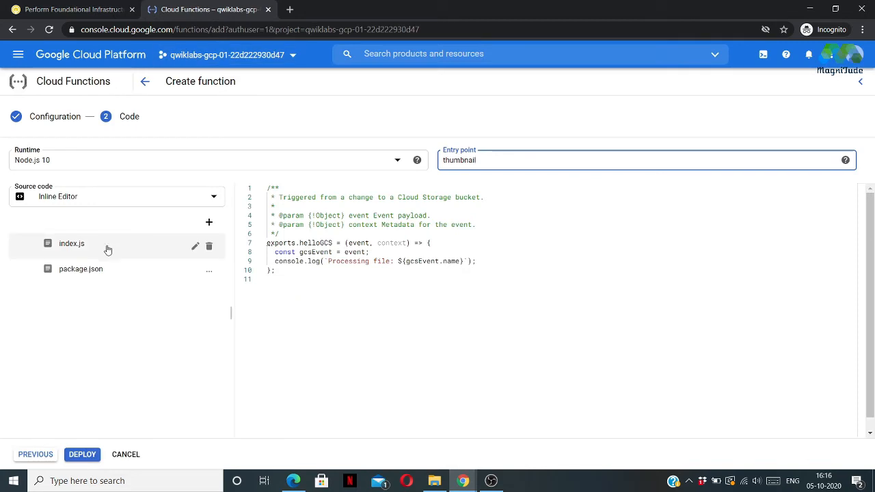
left_click(394, 259)
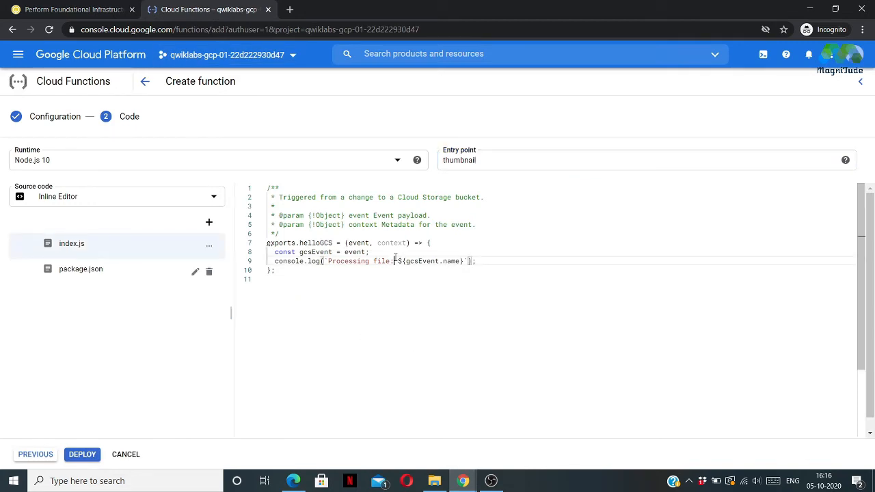
key("ctrl+a")
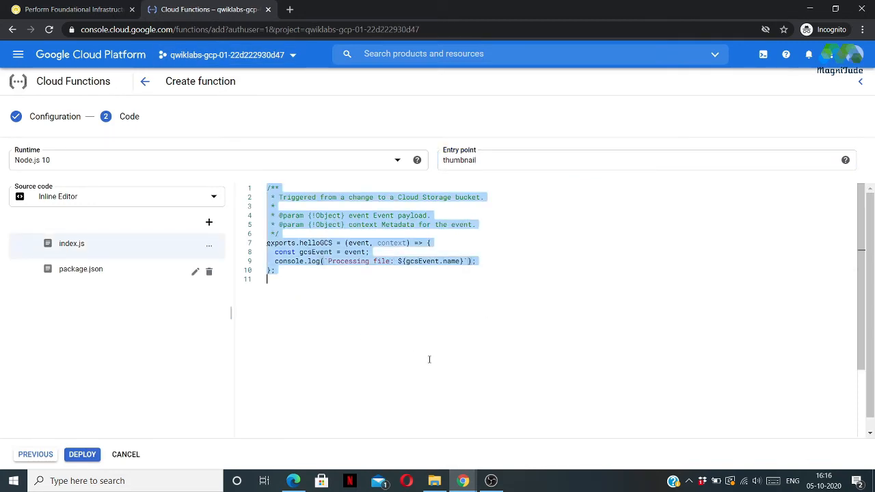
key("ctrl+v")
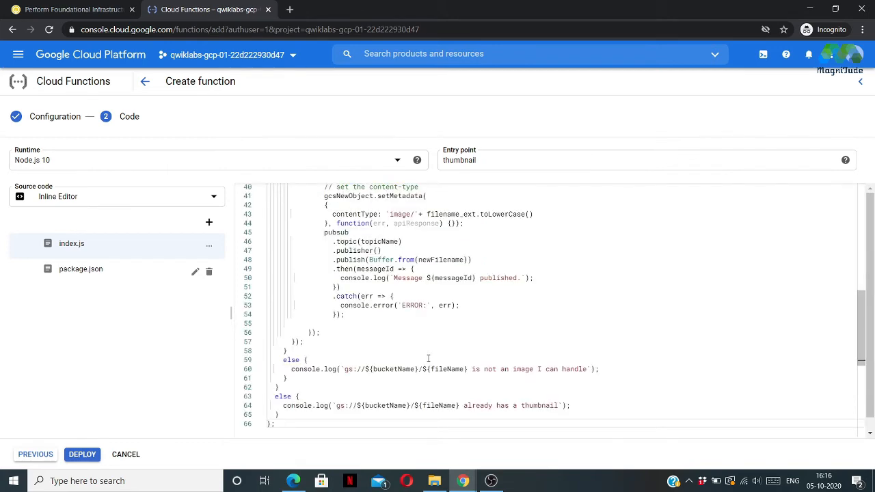
Step: Replace the REPLACE_WITH_YOUR_TOPIC placeholder on line 15 of index.js with the Task 2 topic name Jooli
scroll(431, 335, "up", 10)
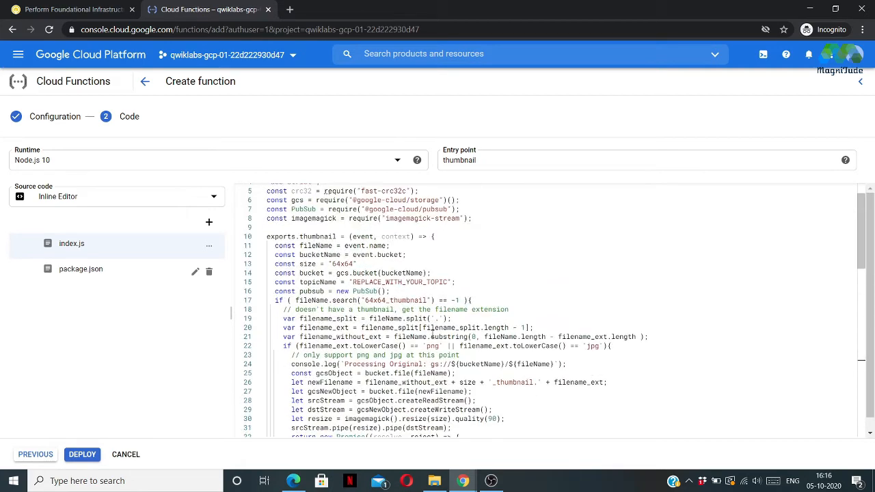
left_click_drag(353, 316, 442, 316)
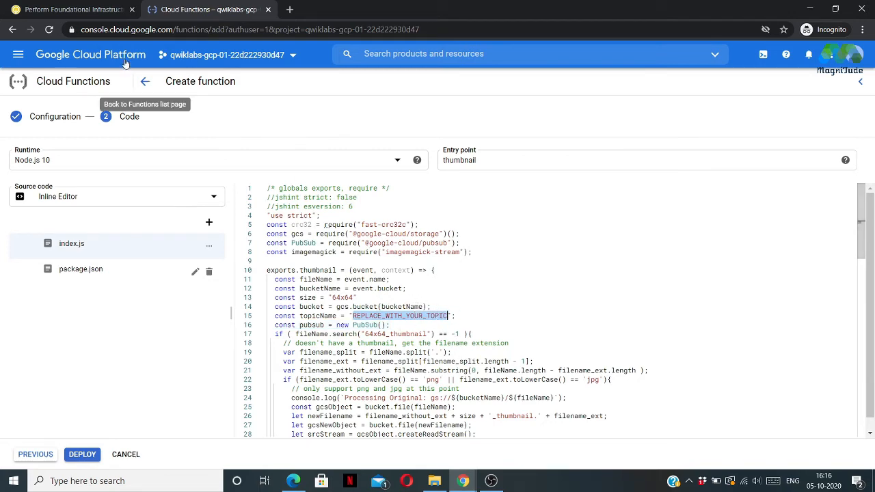
left_click(76, 9)
scroll(440, 214, "up", 2)
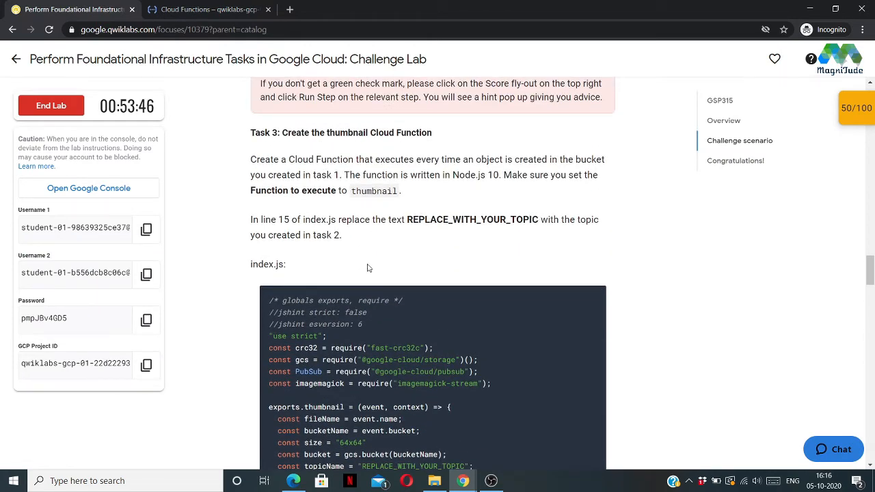
left_click_drag(316, 236, 370, 238)
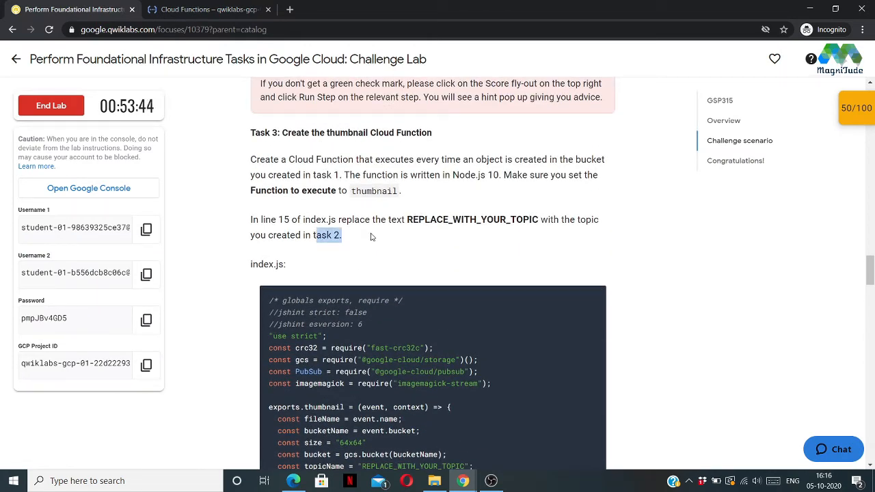
left_click(372, 236)
left_click(225, 10)
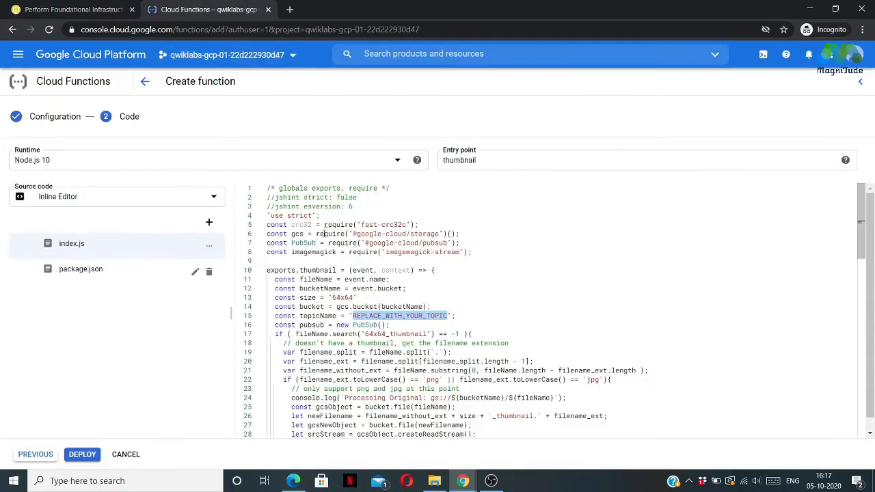
key("BackSpace")
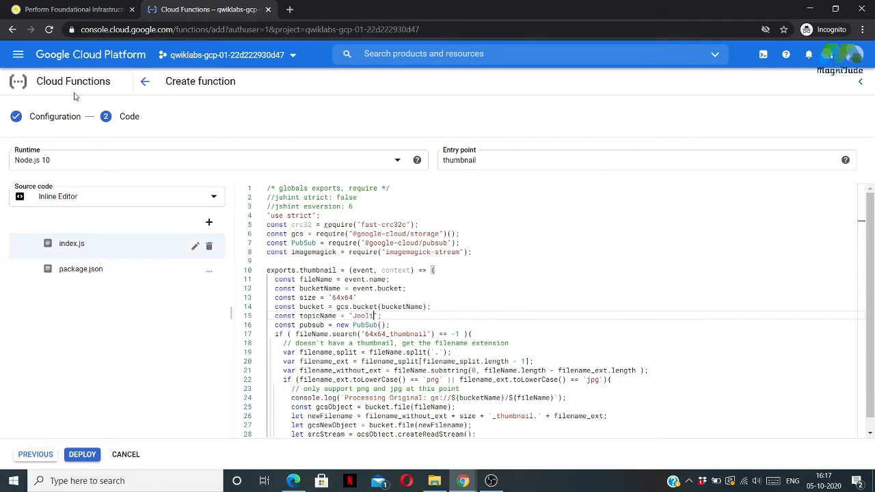
Step: Replace the entire contents of package.json with the package.json code from the lab's Task 3 and deploy the function
left_click(77, 9)
scroll(347, 242, "down", 12)
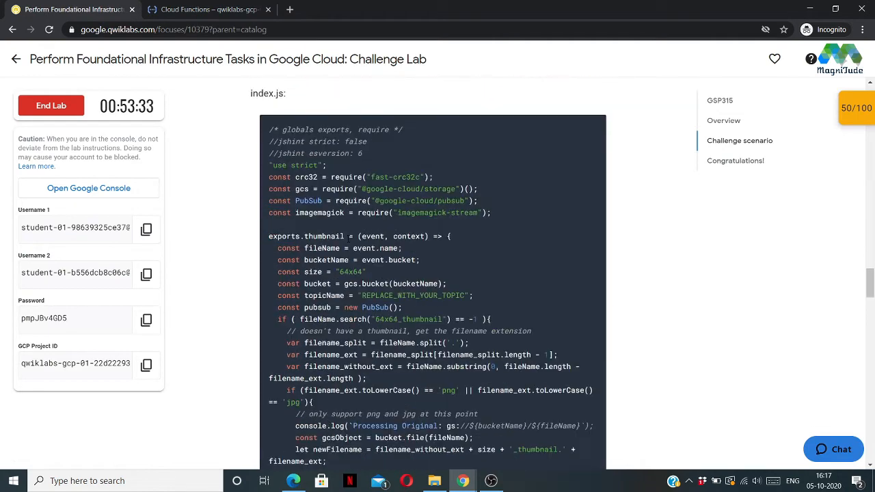
scroll(347, 241, "down", 3)
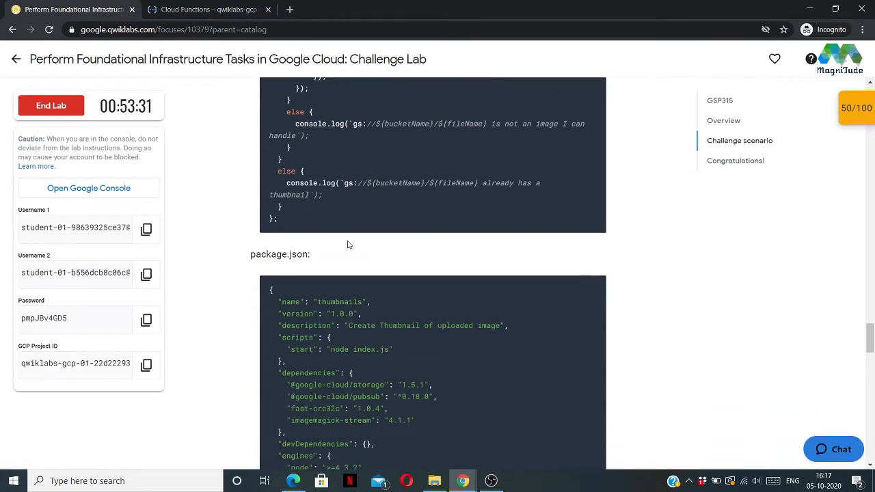
scroll(290, 267, "down", 2)
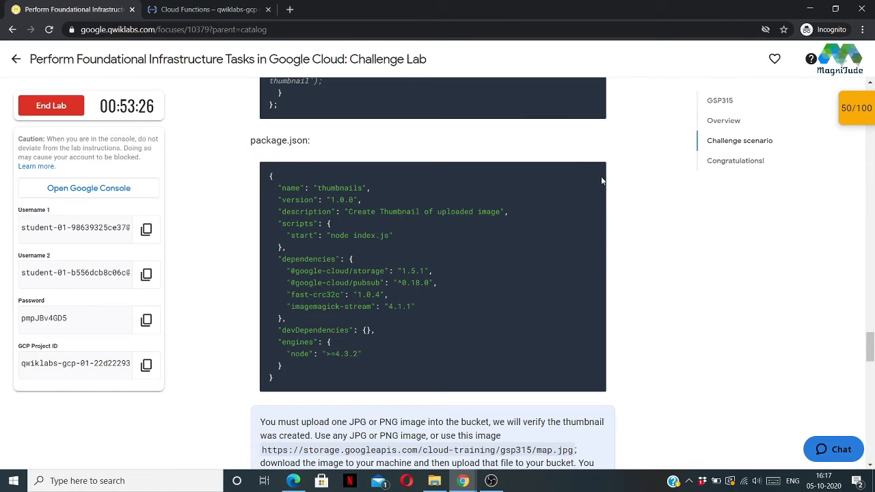
left_click(165, 11)
left_click(108, 270)
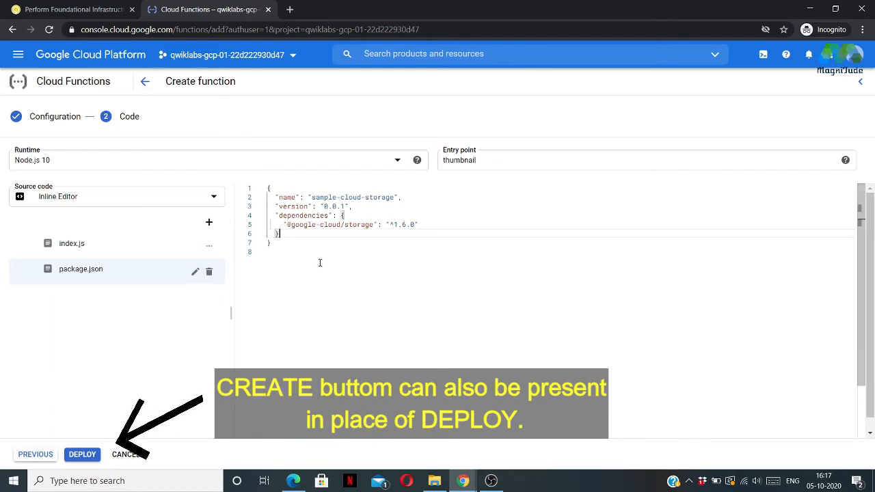
key("ctrl+a")
type("{   \"name\": \"thumbnails\",   \"version\": \"1.0.0\",   \"description\": \"Create Thumbnail of uploaded image\",   \"scripts\": {     \"start\": \"node index.js\"   },   \"dependencies\": {     \"@google-cloud/storage\": \"1.5.1\",     \"@google-cloud/pubsub\": \"^0.18.0\",     \"fast-crc32c\": \"1.0.4\",     \"imagemagick-stream\": \"4.1.1\"   },   \"devDependencies\": {},   \"engines\": {     \"node\": \">=4.3.2\"   } }")
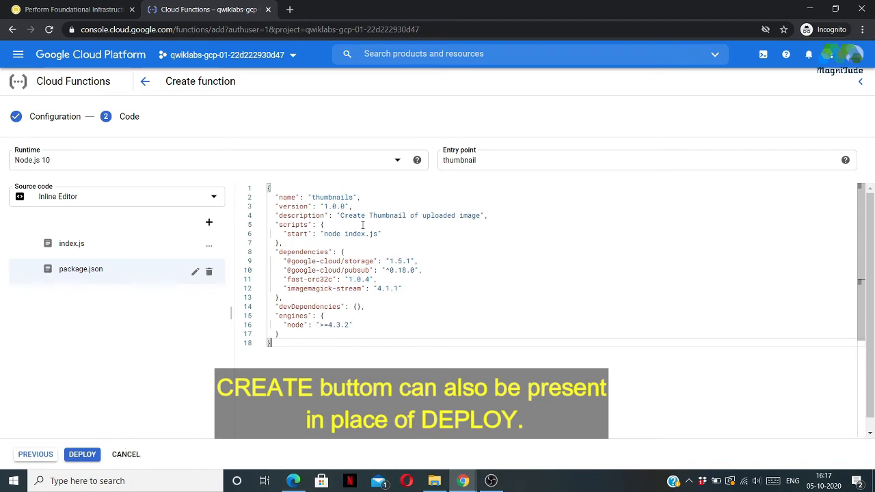
left_click(84, 455)
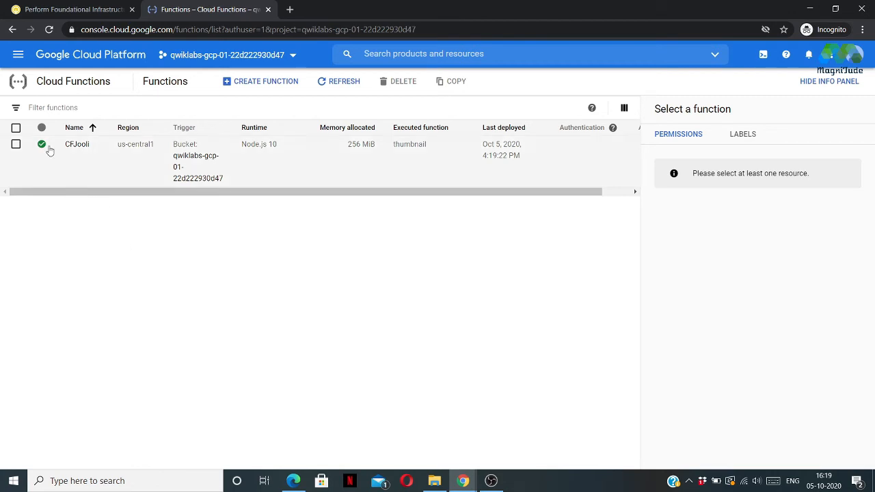
Step: Review the image upload note below package.json on the lab page and copy the map.jpg image URL
left_click(61, 9)
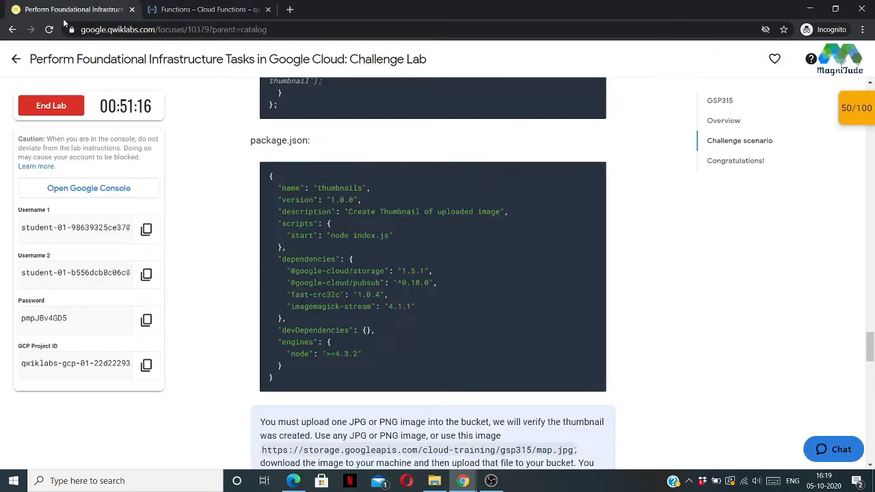
scroll(403, 228, "down", 3)
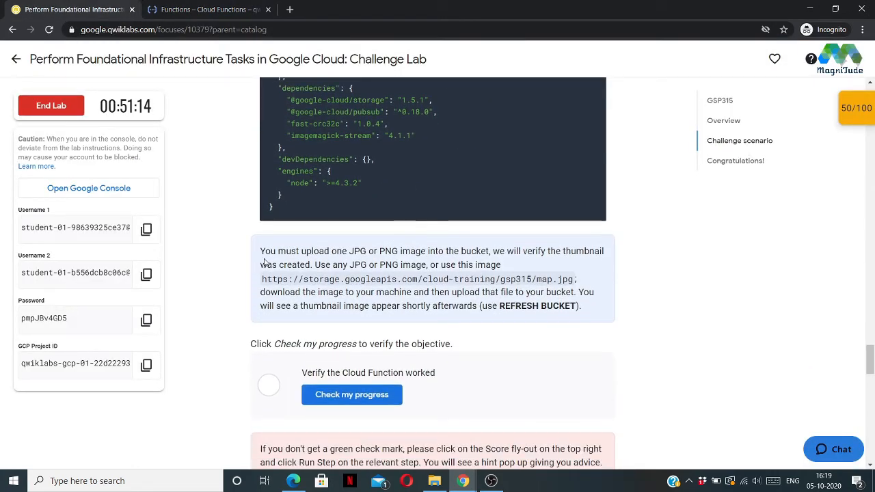
left_click_drag(261, 251, 586, 313)
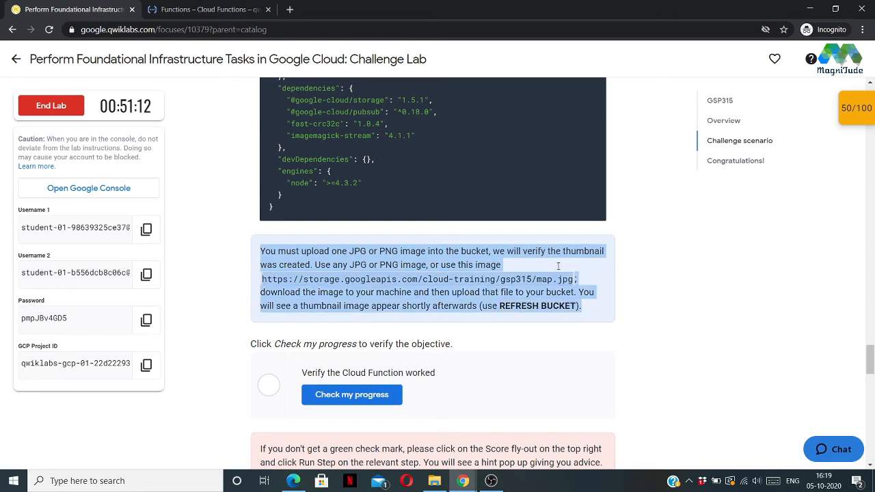
left_click(462, 340)
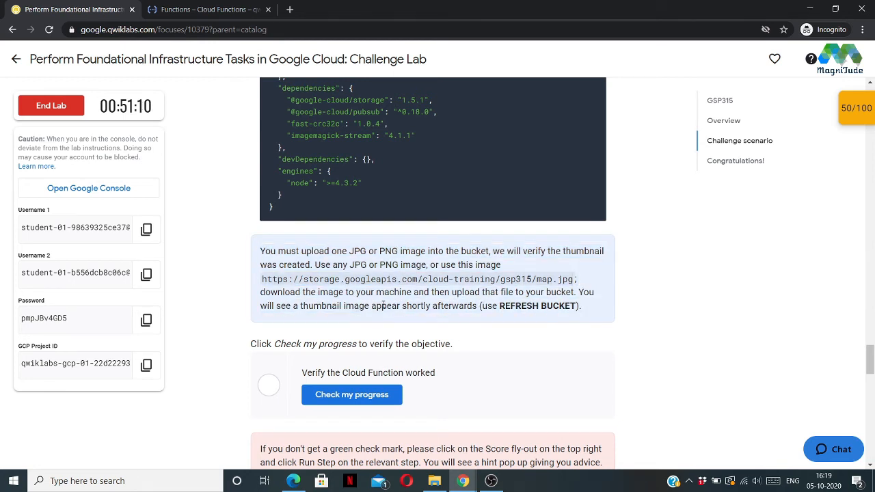
left_click_drag(262, 279, 576, 279)
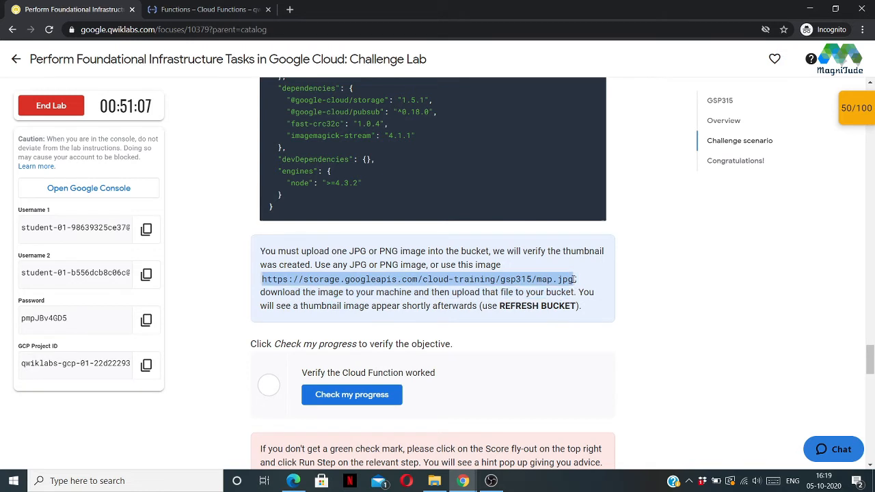
right_click(538, 279)
left_click(542, 287)
left_click(510, 327)
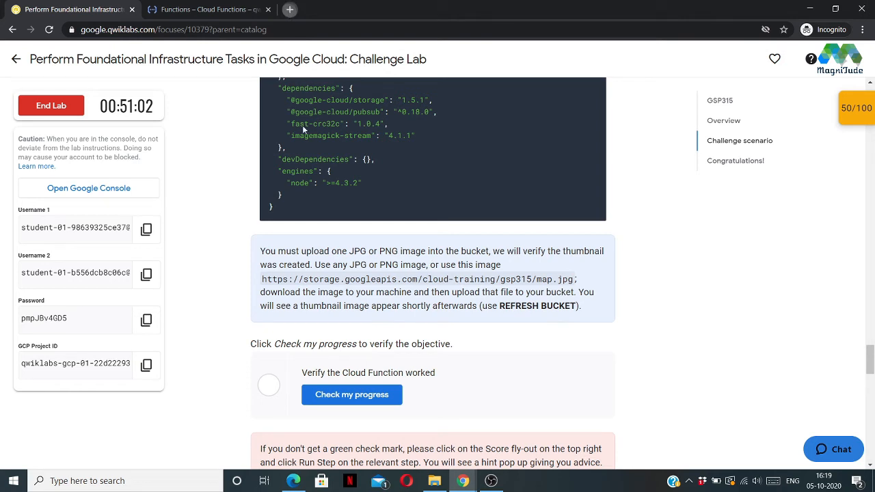
Step: Open the copied map.jpg URL in a new browser tab and save the image to Downloads as map (1)
key("ctrl+t")
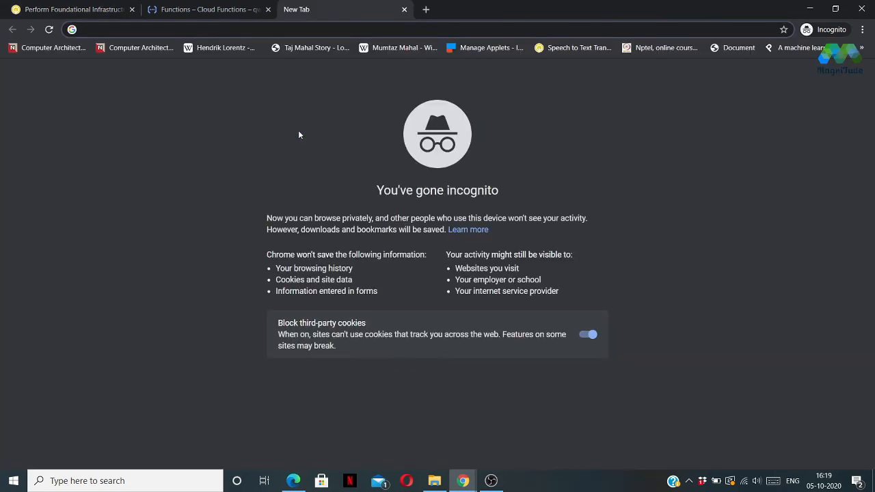
key("ctrl+v")
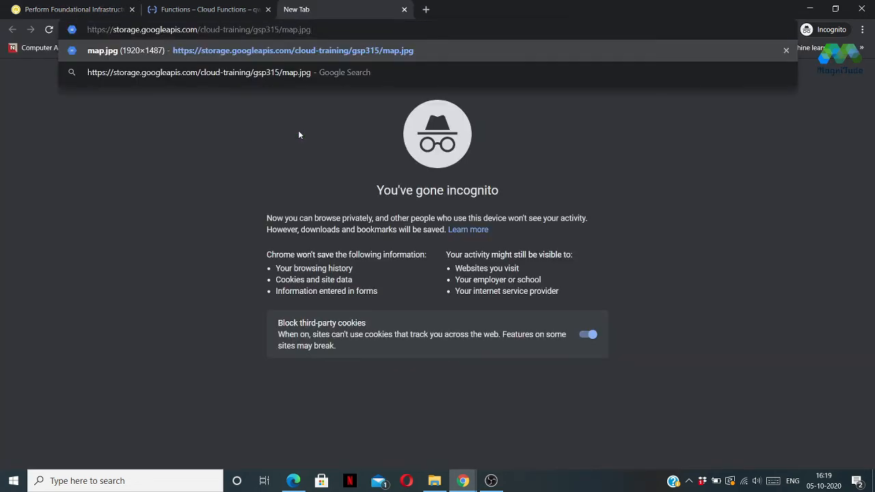
left_click(319, 56)
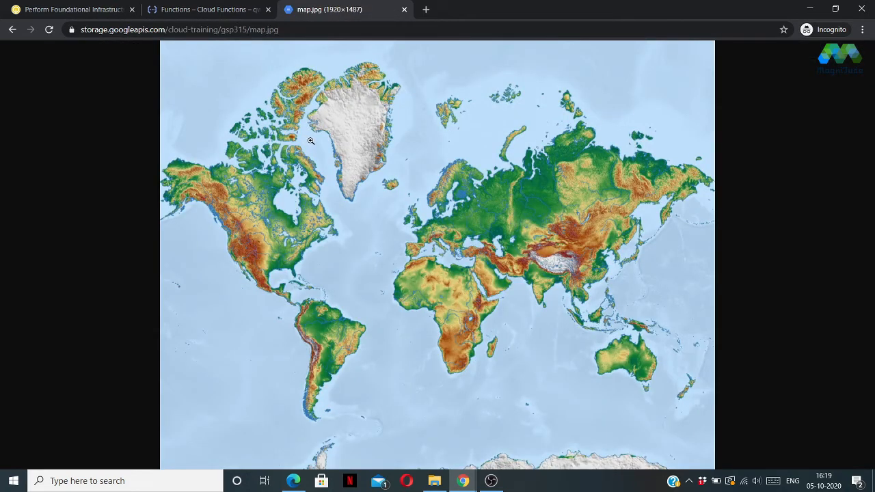
right_click(384, 178)
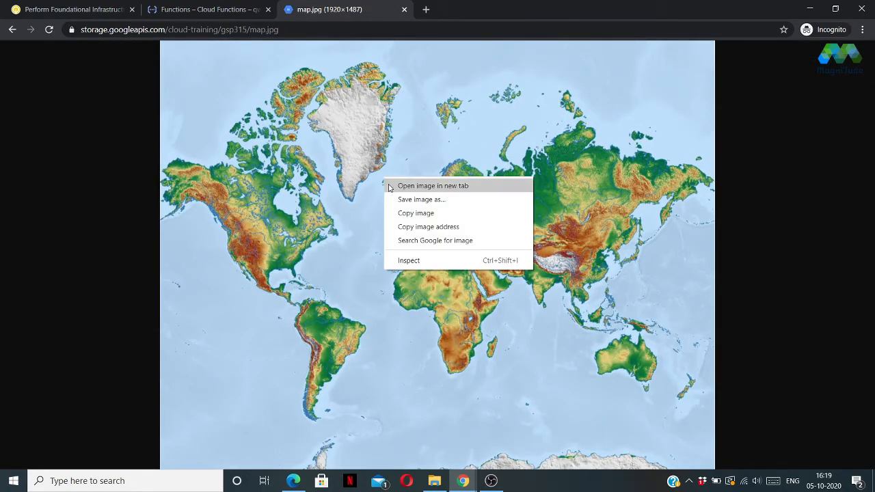
left_click(402, 200)
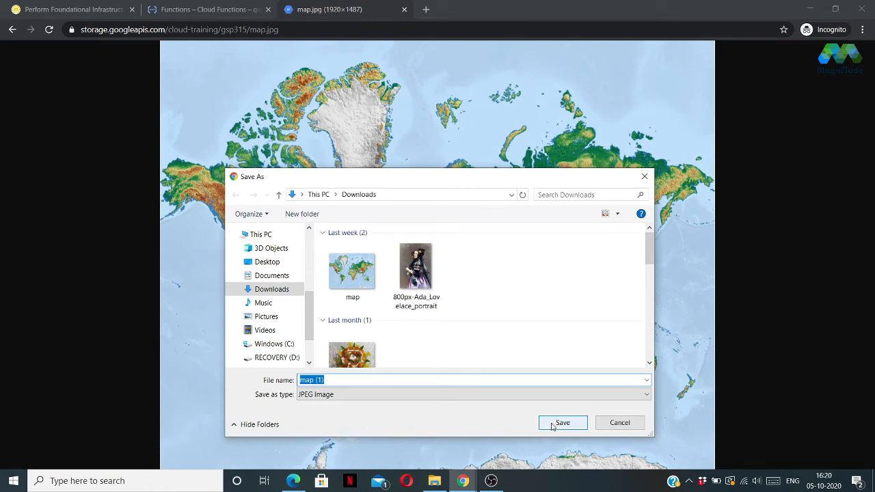
key("Return")
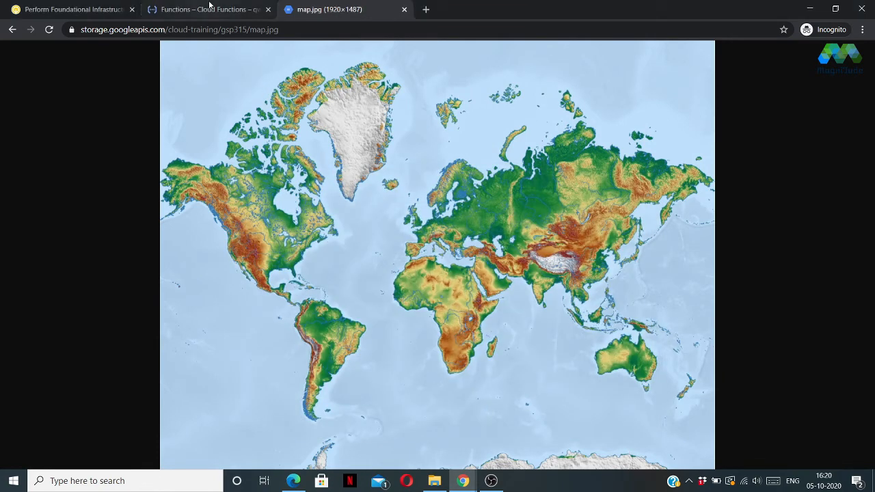
Step: Go to the Cloud Storage browser in the Google Cloud console and open the qwiklabs-gcp-01-22d222930d47 bucket
left_click(87, 9)
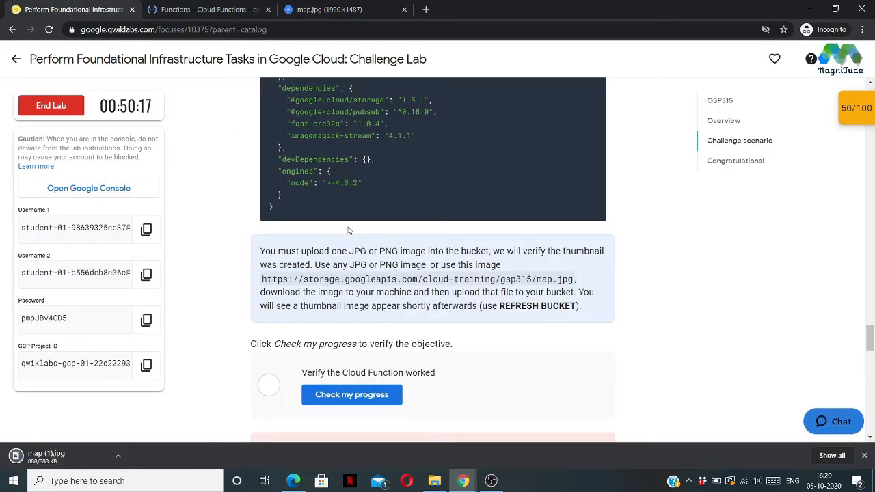
left_click(175, 12)
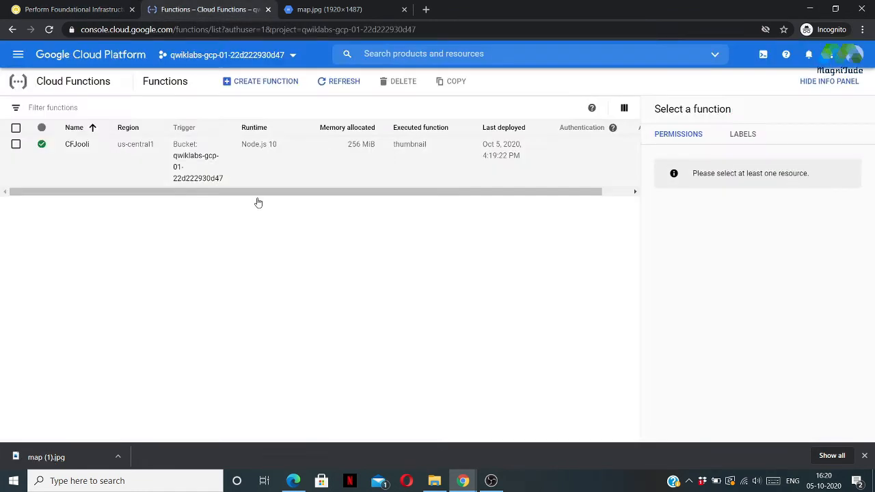
left_click(23, 60)
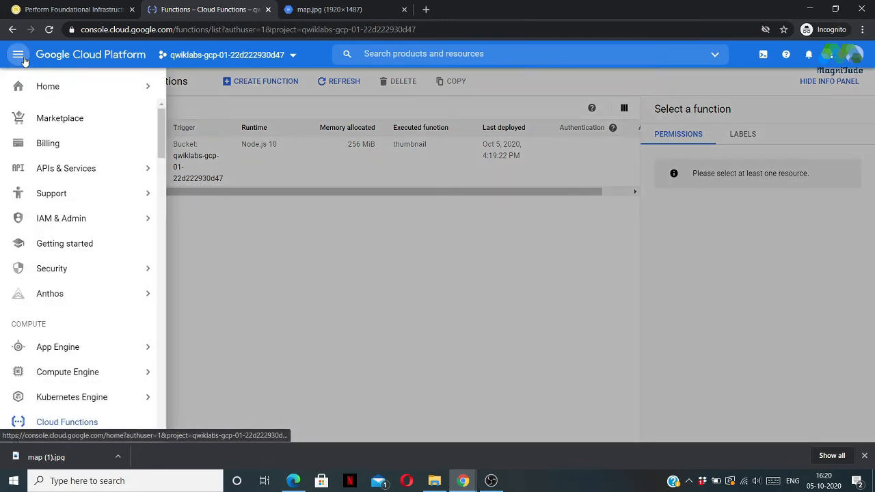
scroll(72, 267, "down", 3)
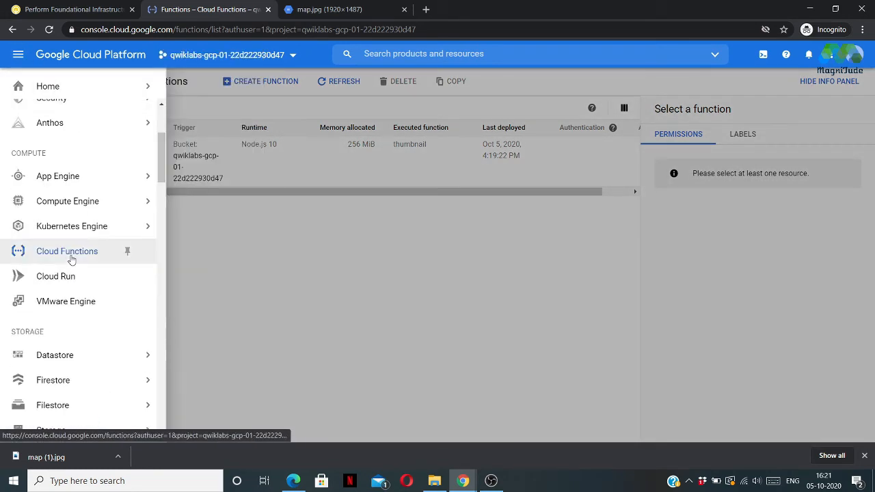
scroll(71, 257, "down", 2)
mouse_move(121, 318)
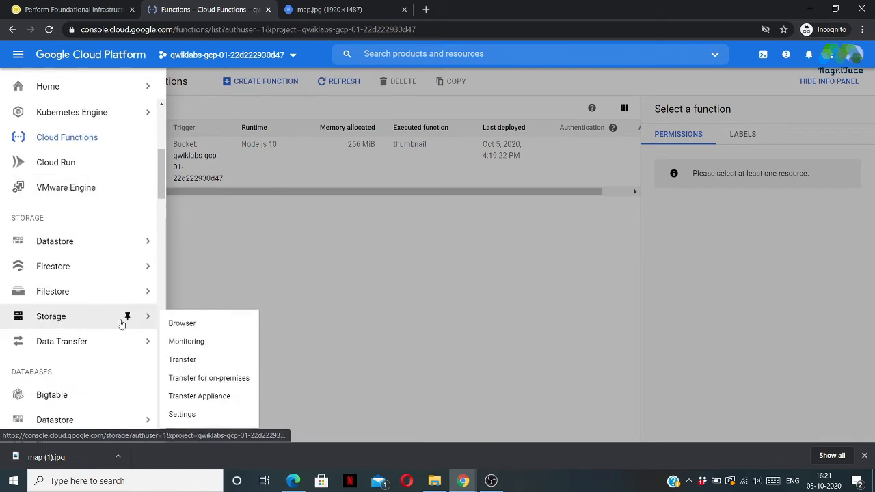
left_click(182, 324)
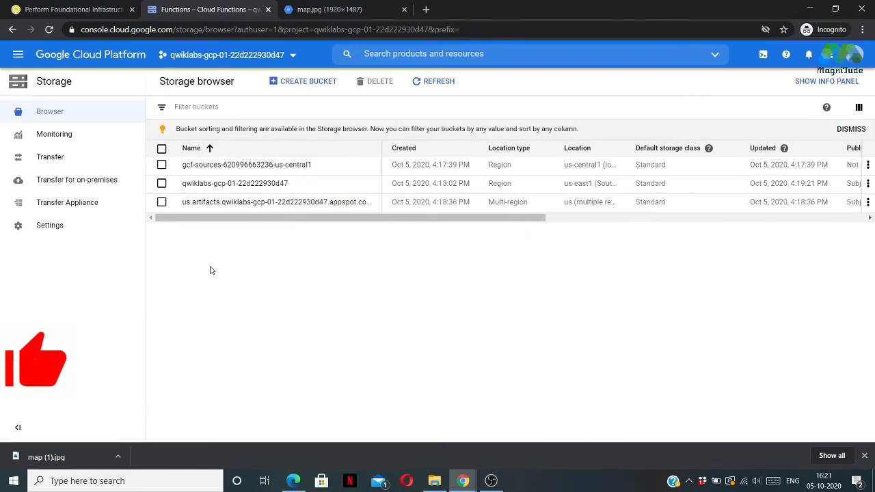
left_click(197, 185)
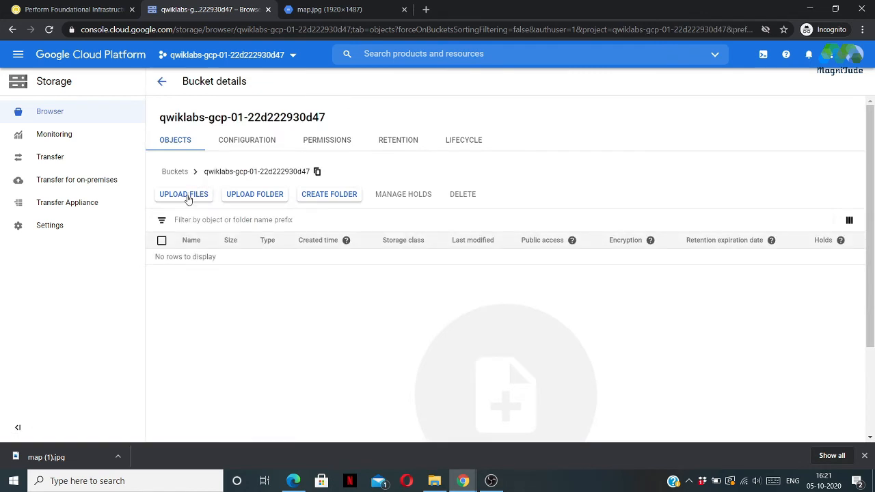
Step: Upload the map (1) image from Downloads to the bucket and reload the bucket page
left_click(188, 199)
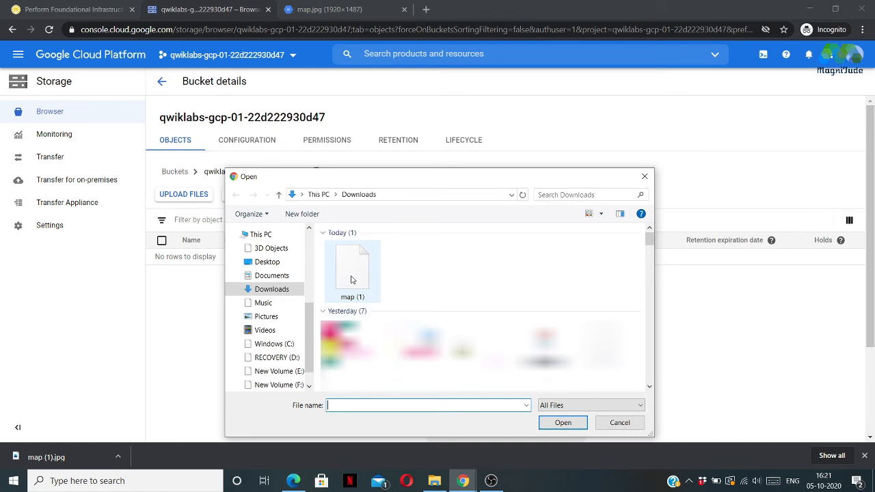
left_click(352, 279)
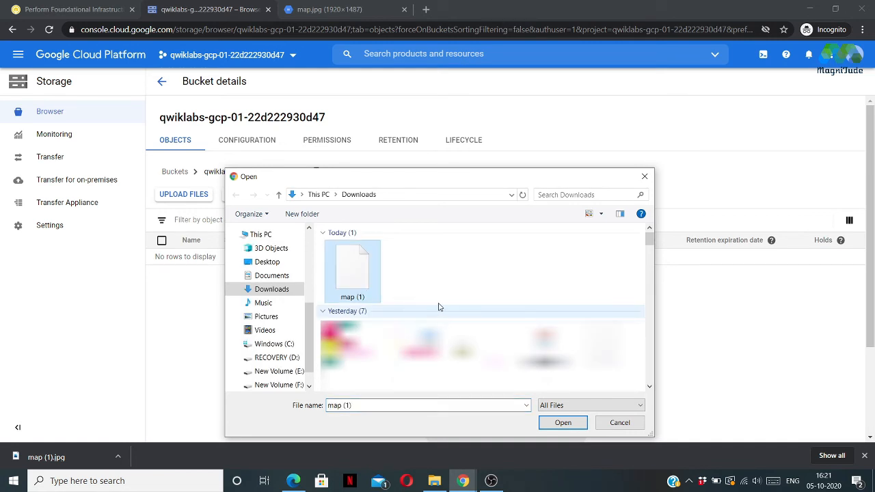
left_click(560, 424)
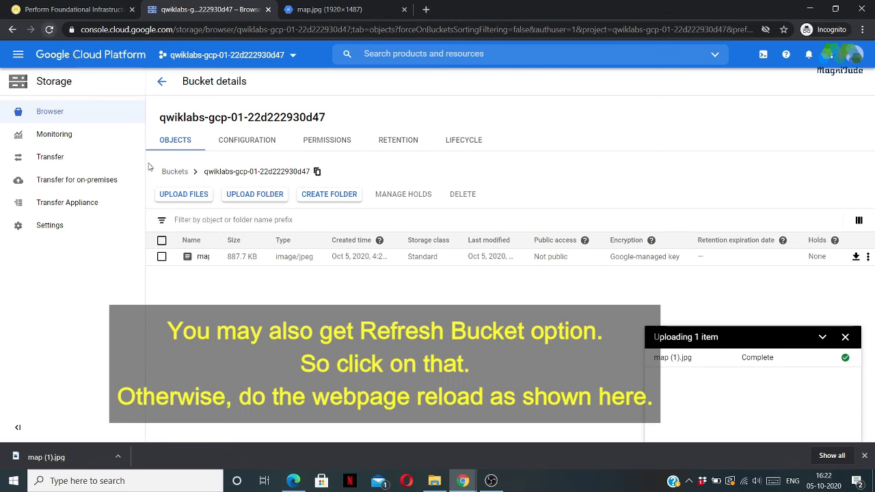
key("F5")
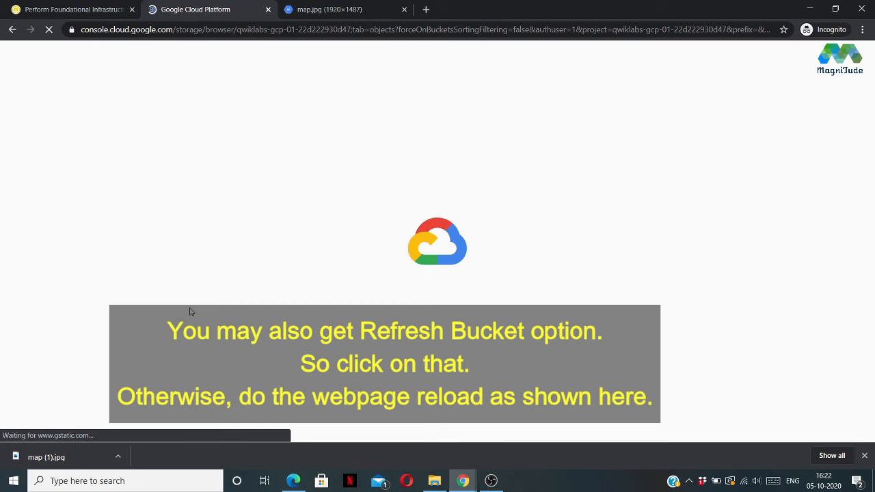
Step: Return to the lab page, check progress for "Verify the Cloud Function worked" and review the checkpoint scores
left_click(865, 457)
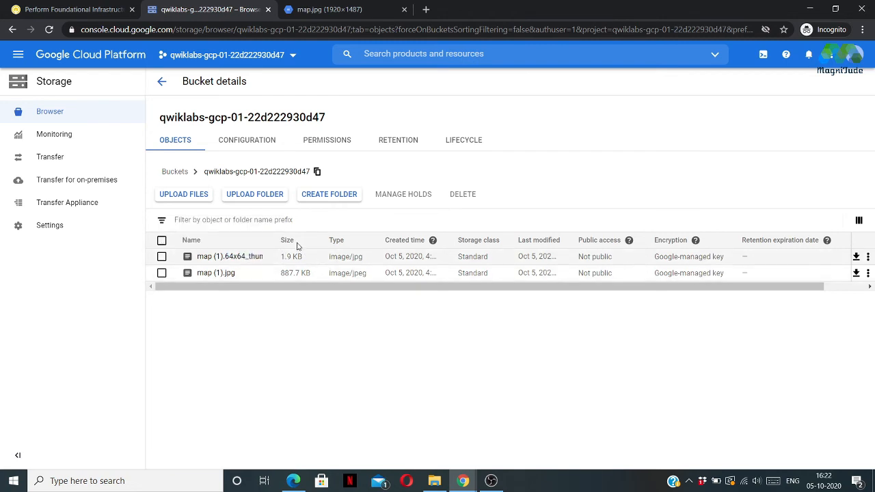
left_click(91, 10)
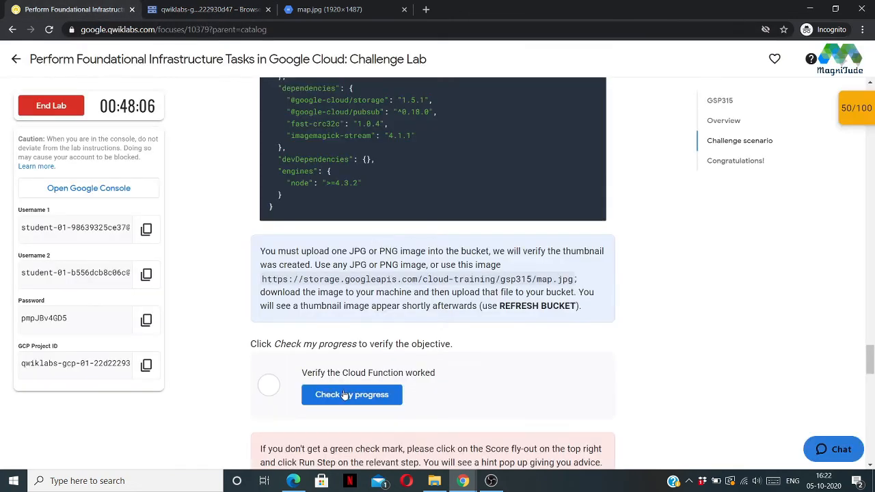
left_click(345, 396)
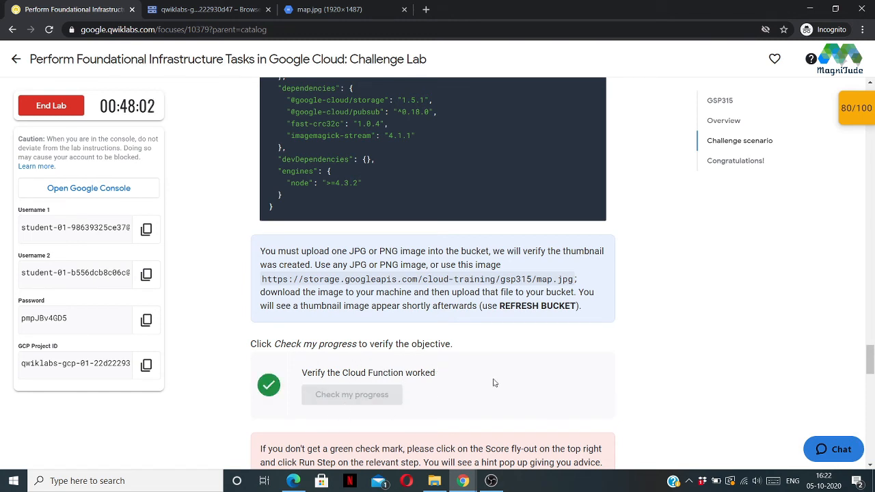
left_click(841, 115)
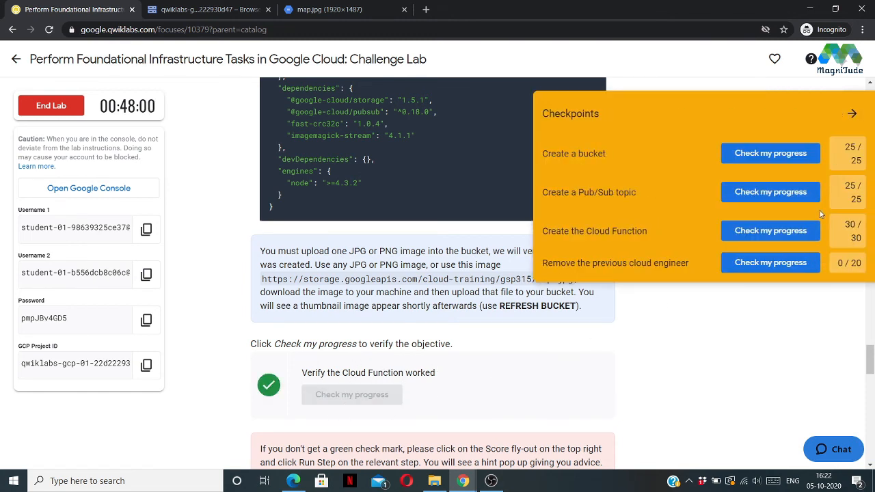
left_click(852, 114)
Step: Read the Task 4 instructions on removing the previous cloud engineer and open the project's IAM permissions page in the Google Cloud console
scroll(514, 287, "down", 1)
scroll(479, 280, "down", 1)
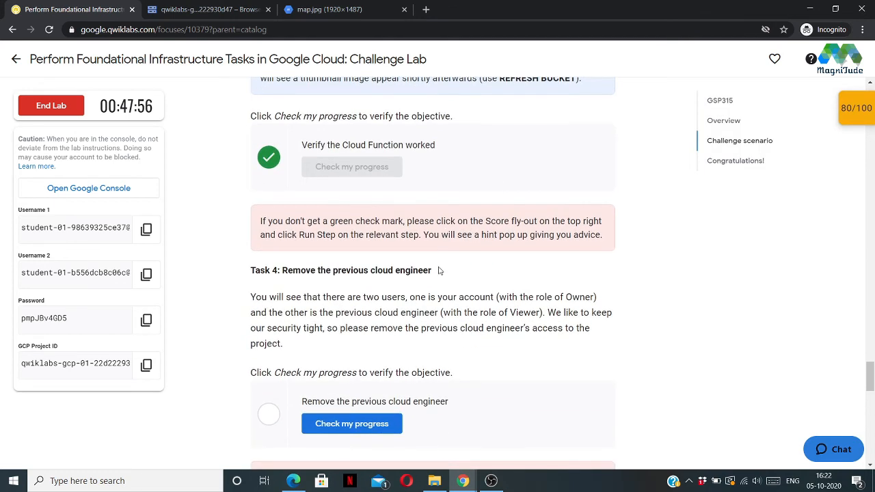
left_click_drag(426, 270, 245, 271)
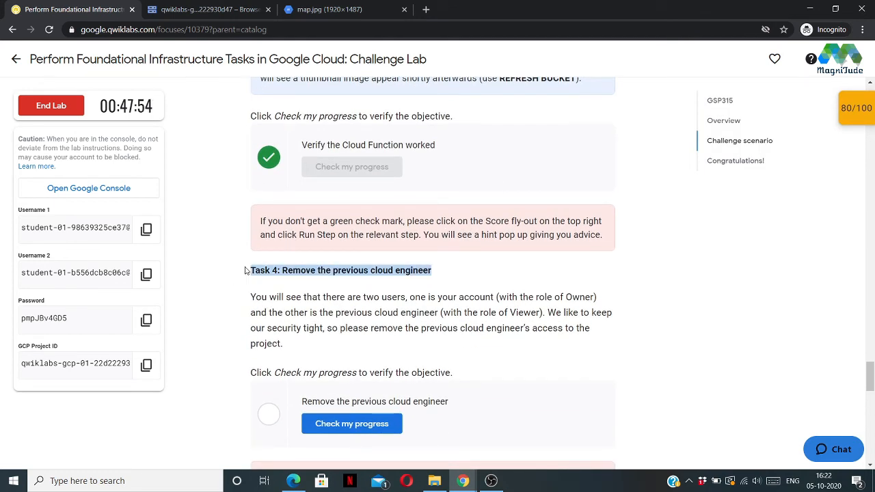
left_click(392, 299)
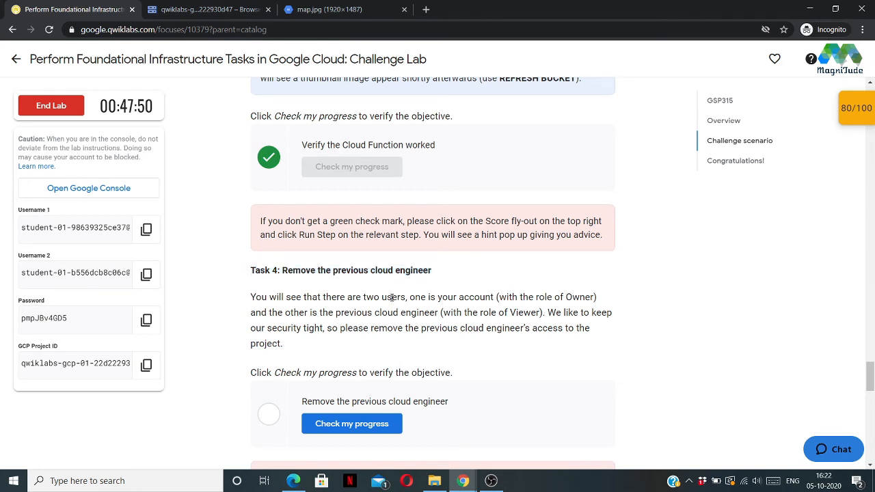
left_click(205, 9)
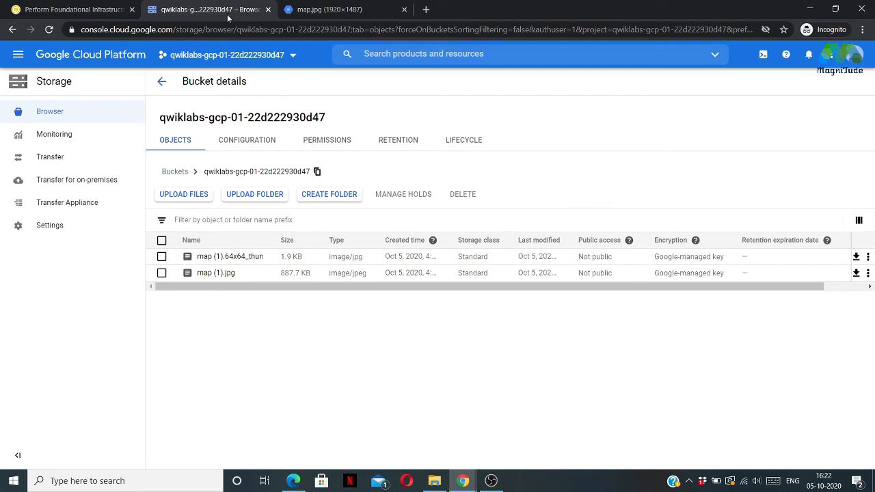
left_click(18, 57)
mouse_move(45, 250)
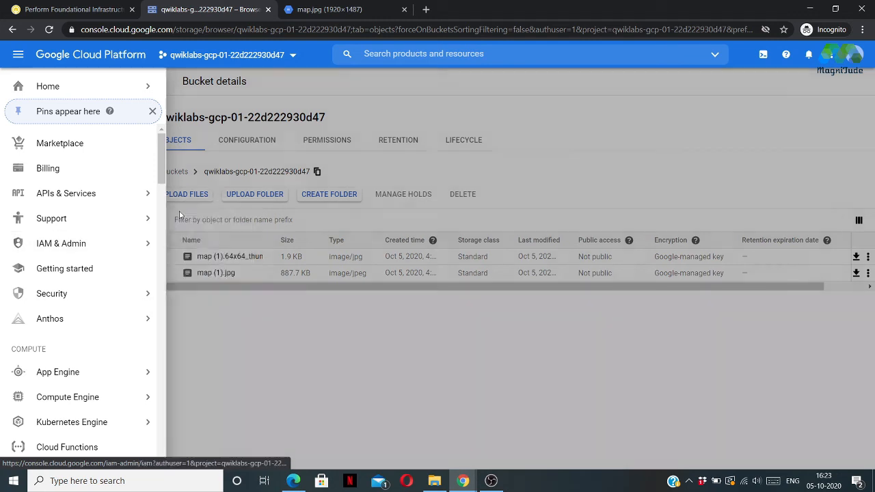
left_click(175, 208)
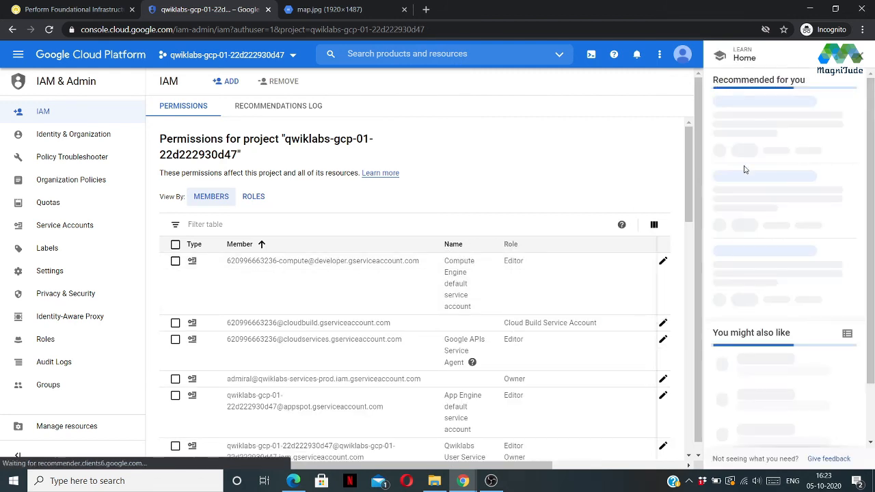
left_click(859, 58)
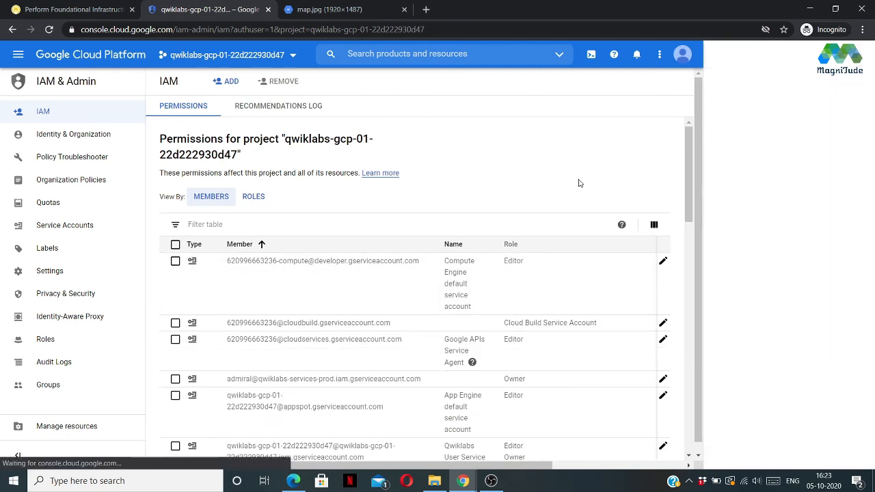
Step: Find the IAM member matching the lab's Username 2, delete its Viewer role and save the permissions
scroll(500, 195, "down", 8)
scroll(500, 199, "down", 4)
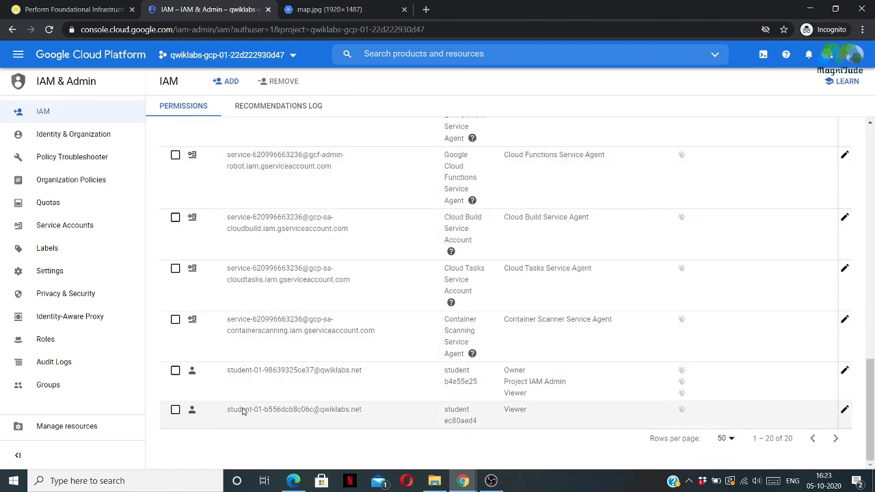
left_click(61, 10)
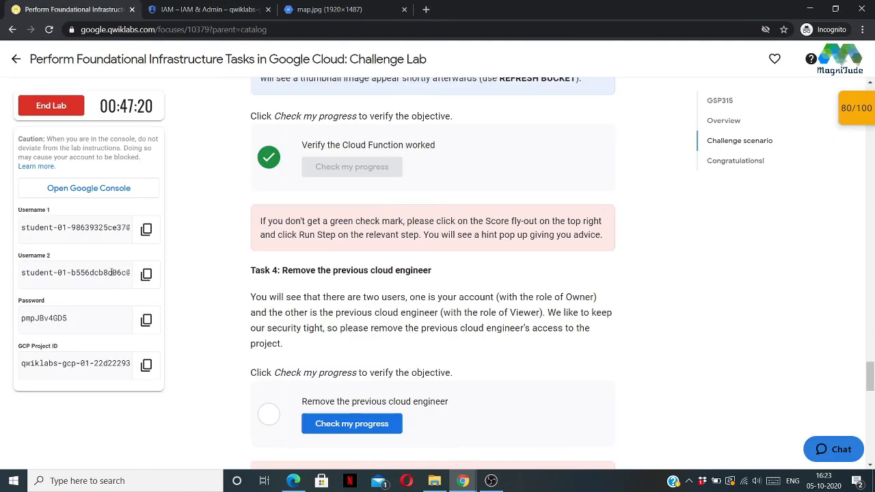
left_click(205, 10)
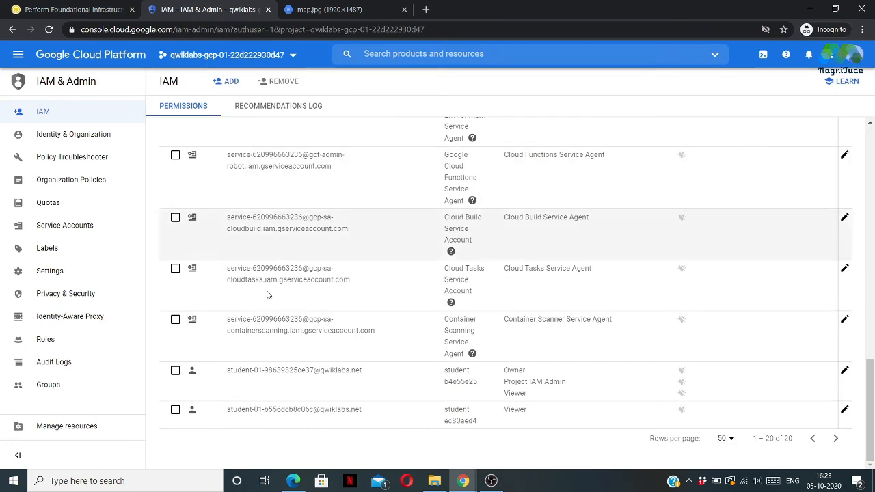
left_click(845, 410)
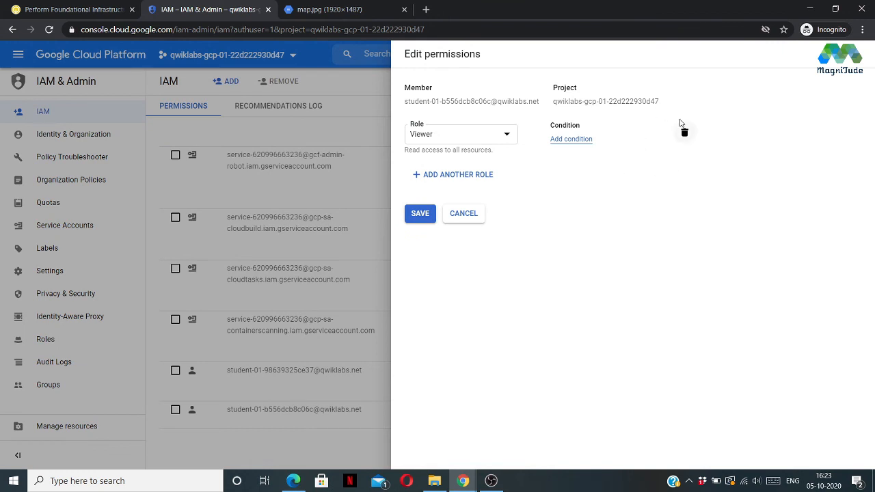
left_click(684, 132)
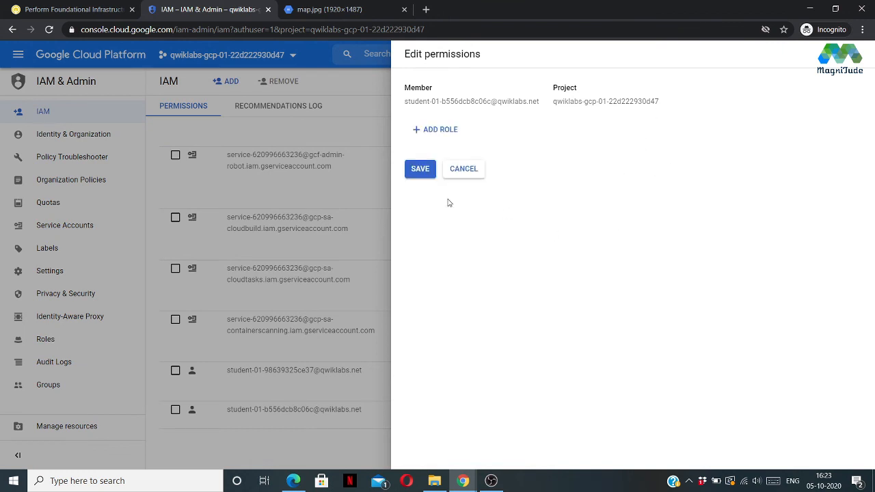
left_click(419, 172)
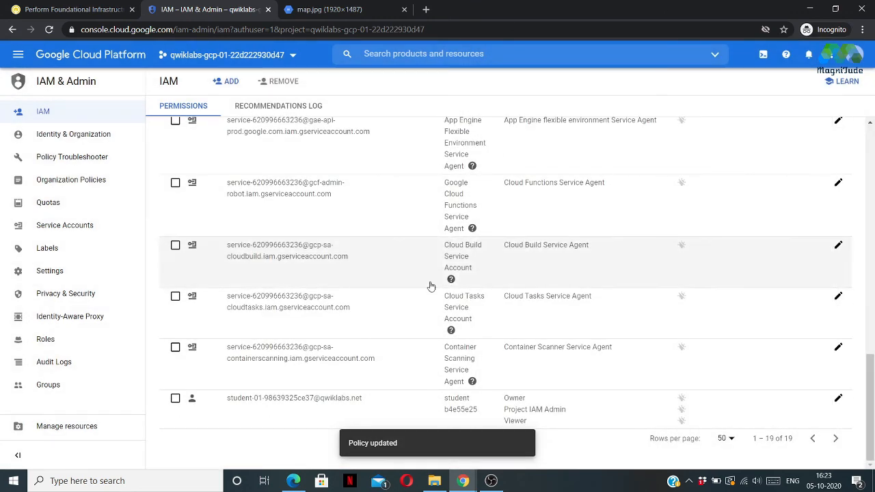
Step: Check progress for "Remove the previous cloud engineer" on the lab page and review the checkpoint scores
left_click(69, 9)
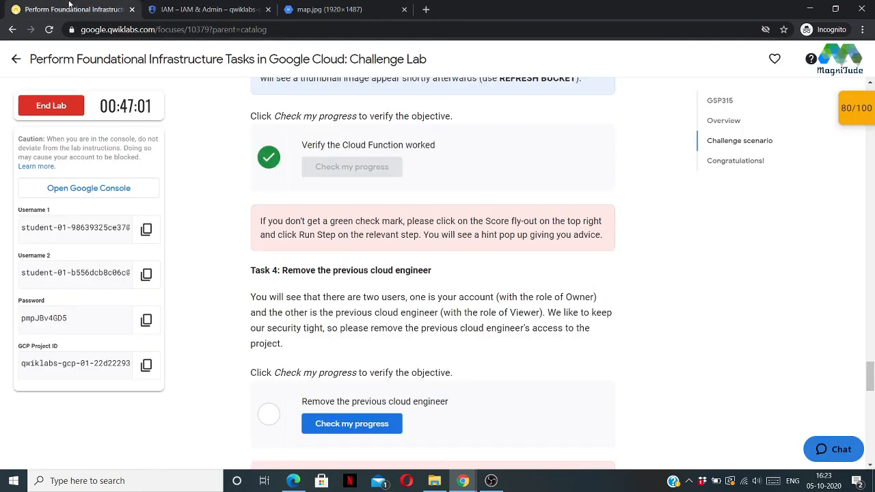
left_click(339, 424)
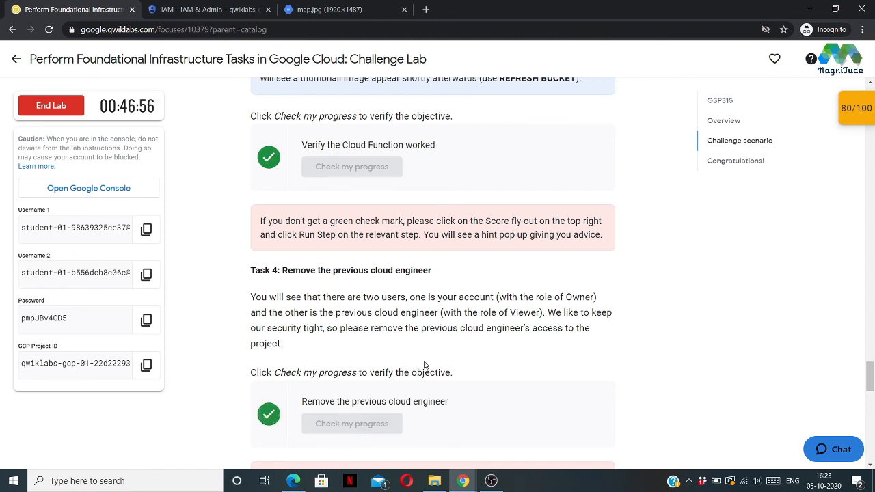
left_click(863, 117)
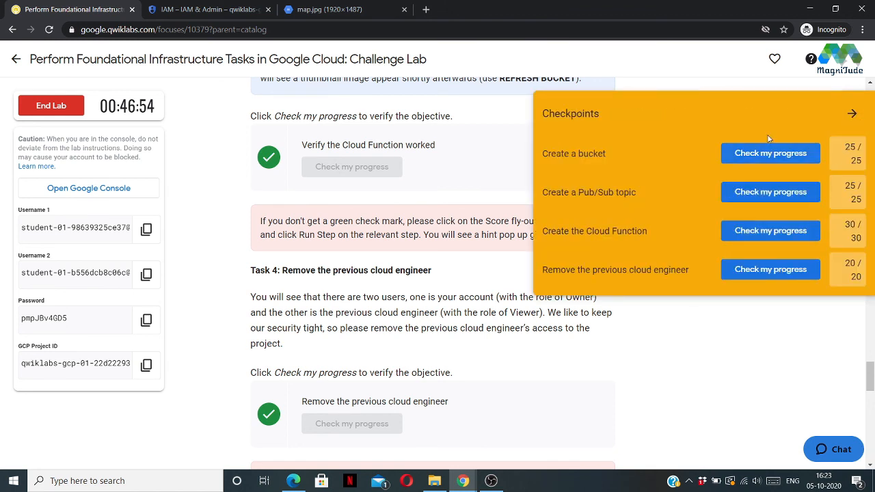
left_click(851, 113)
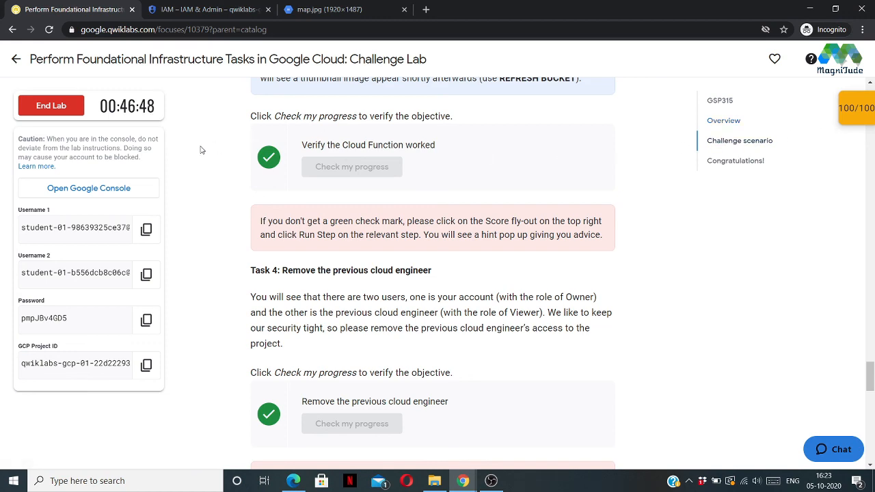
Step: Go through the rest of the lab page to the Congratulations section, end the lab and dismiss the satisfaction survey
scroll(231, 172, "down", 5)
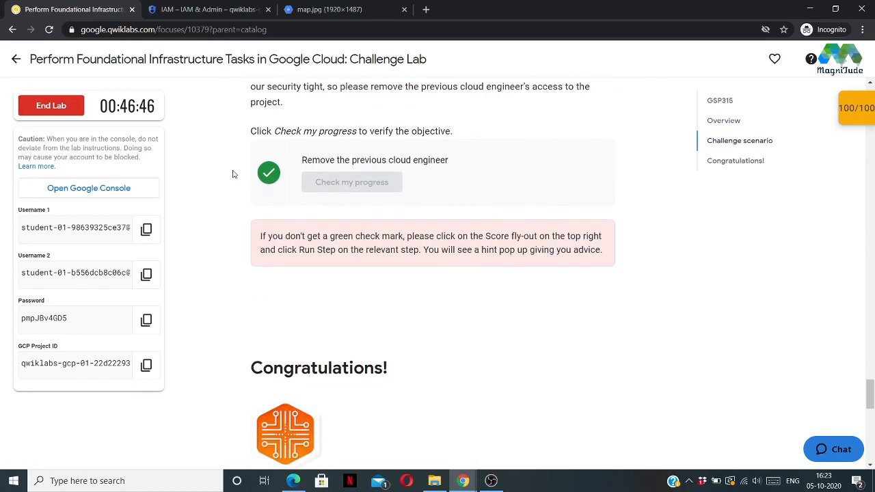
scroll(233, 175, "down", 3)
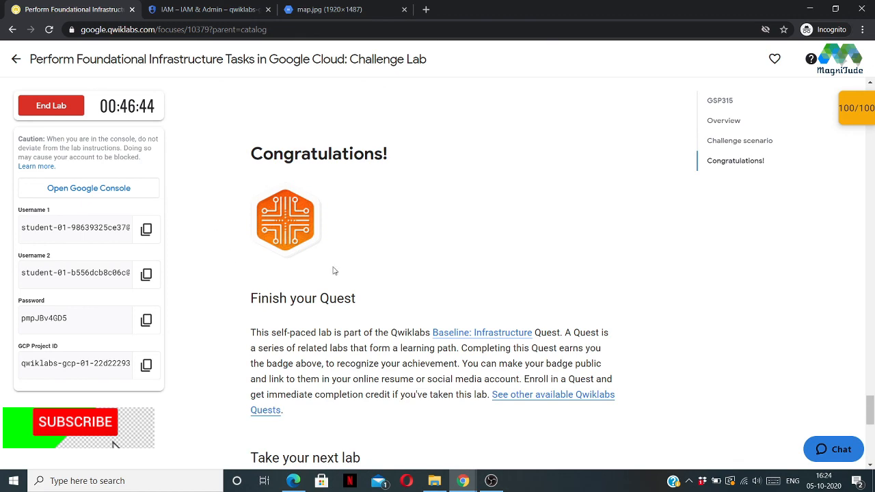
left_click(68, 108)
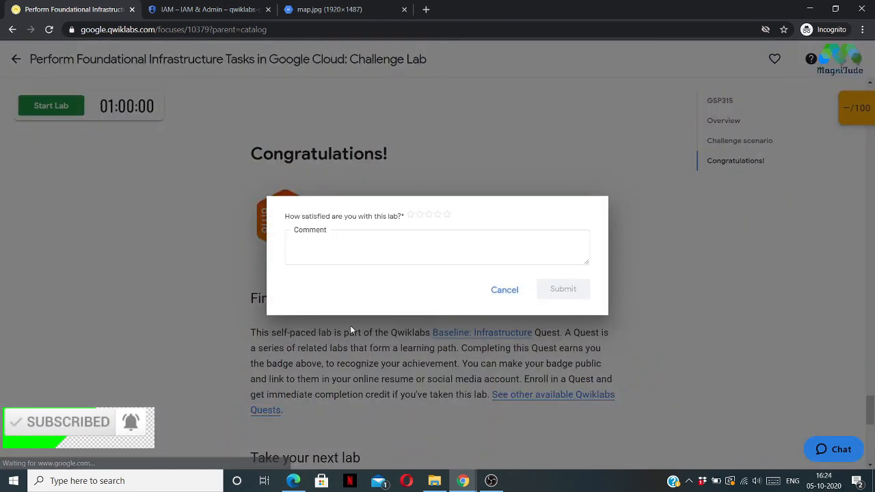
left_click(495, 291)
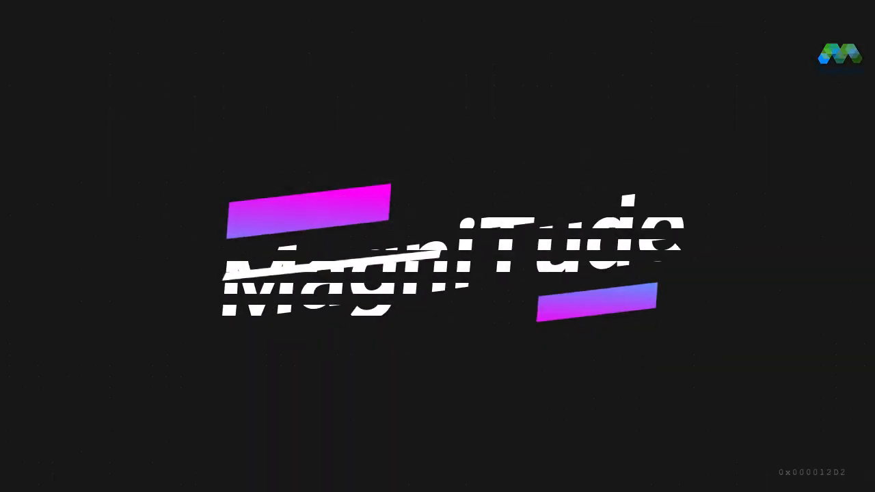